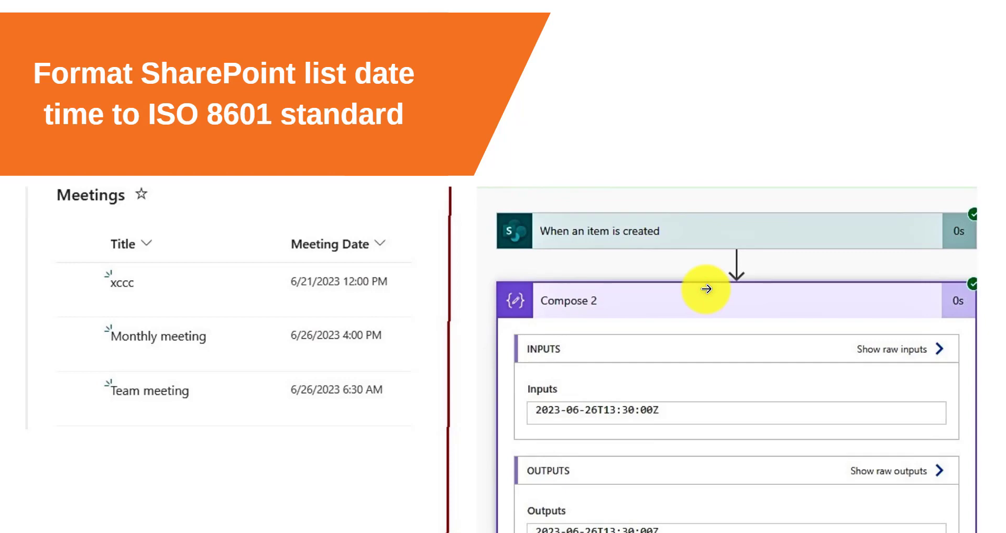
# Switch from the tutorial slide to the flow editor showing Compose 2's formatDateTime expression.
pyautogui.press('super+Tab')
pyautogui.click(838, 162)
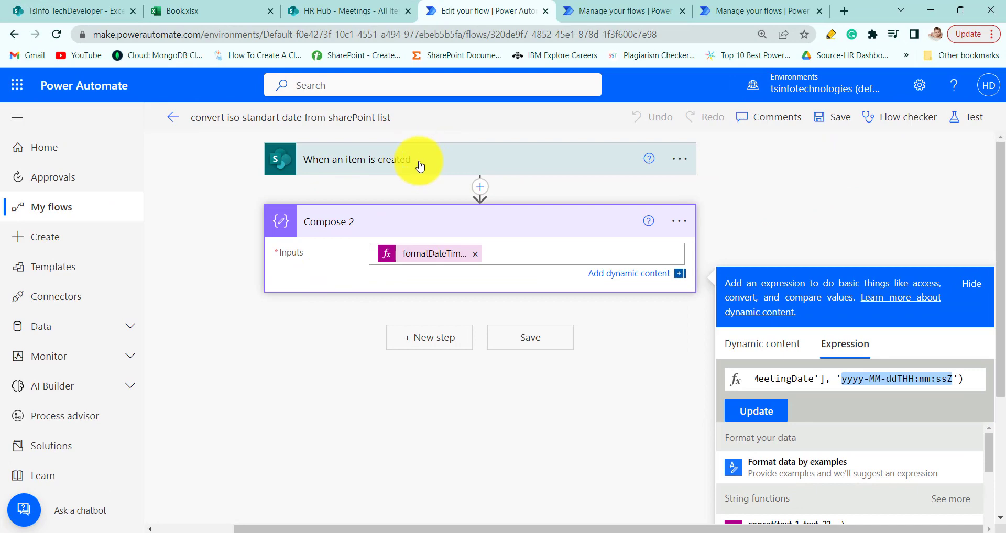
# Check the SharePoint Meetings list, then expand the 'When an item is created' trigger's site and list.
pyautogui.click(348, 10)
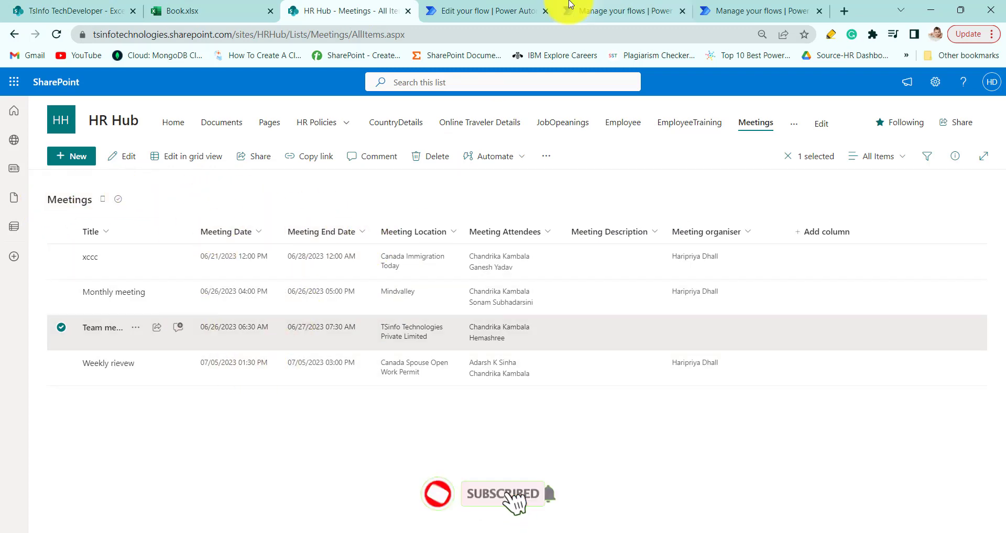
pyautogui.click(476, 10)
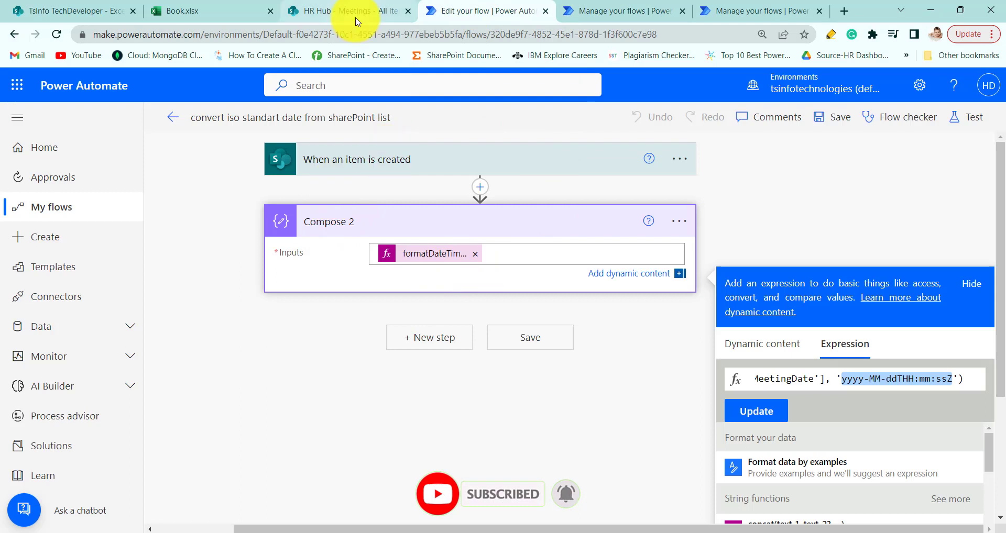
pyautogui.click(419, 159)
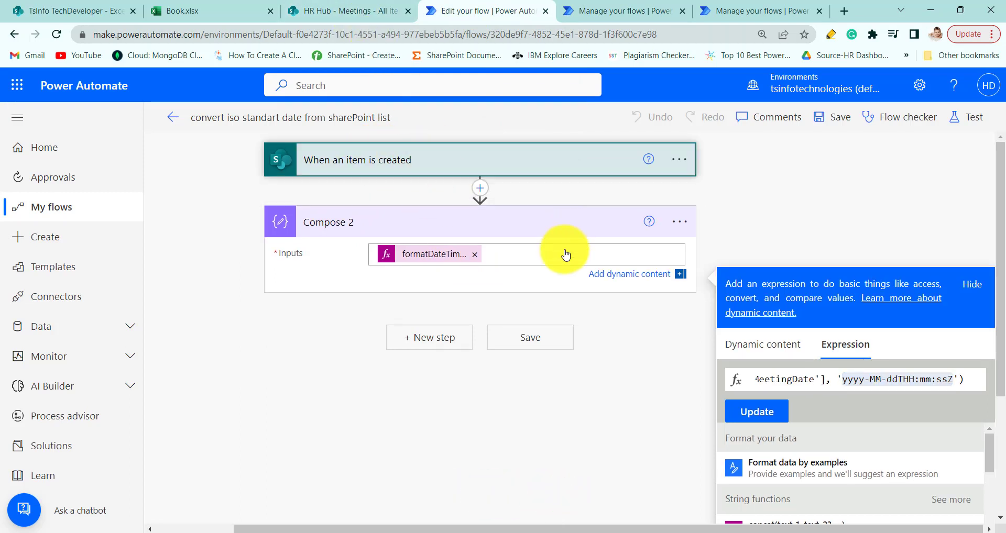
pyautogui.click(572, 167)
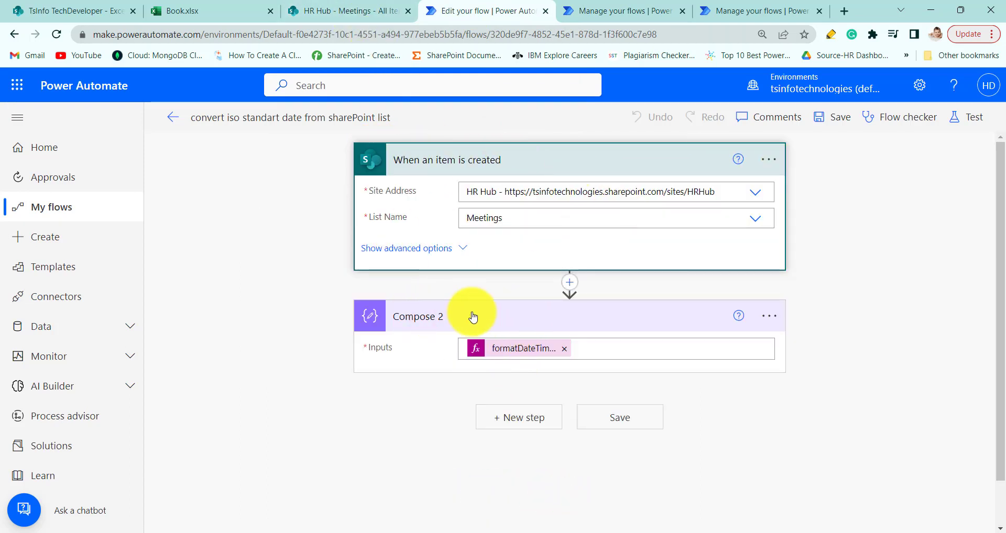
# Review the MeetingDate formatDateTime expression, apply it to Compose 2, and save the flow.
pyautogui.click(522, 354)
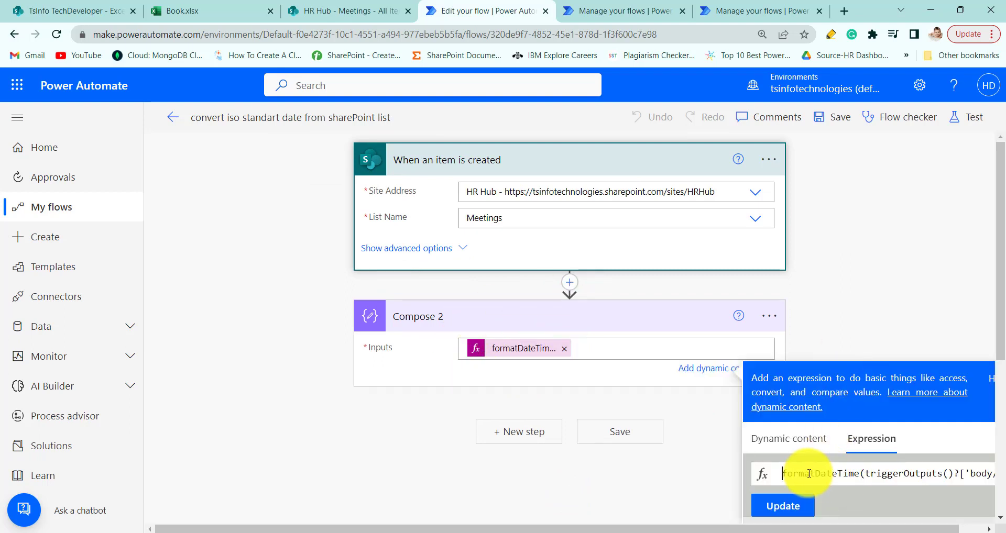
pyautogui.click(942, 477)
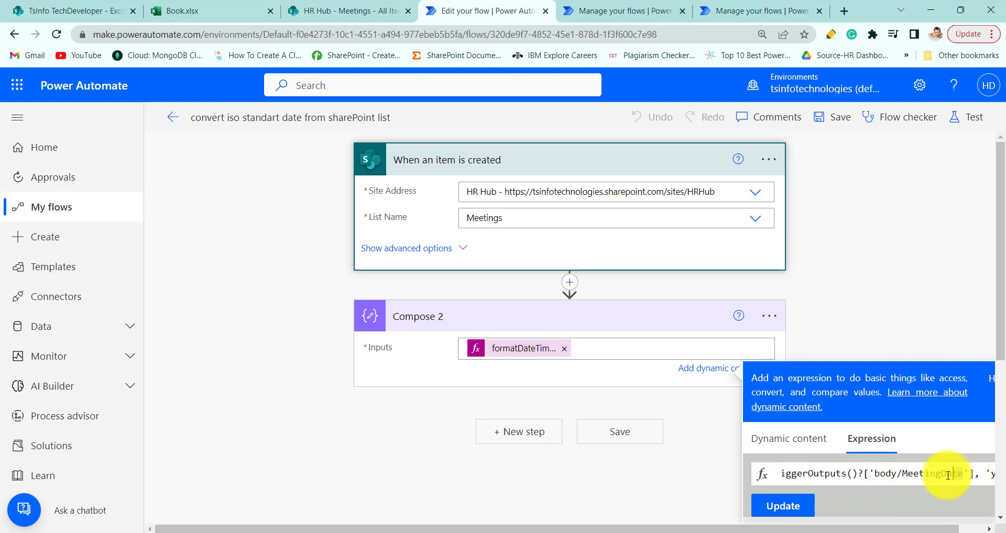
pyautogui.doubleClick(959, 476)
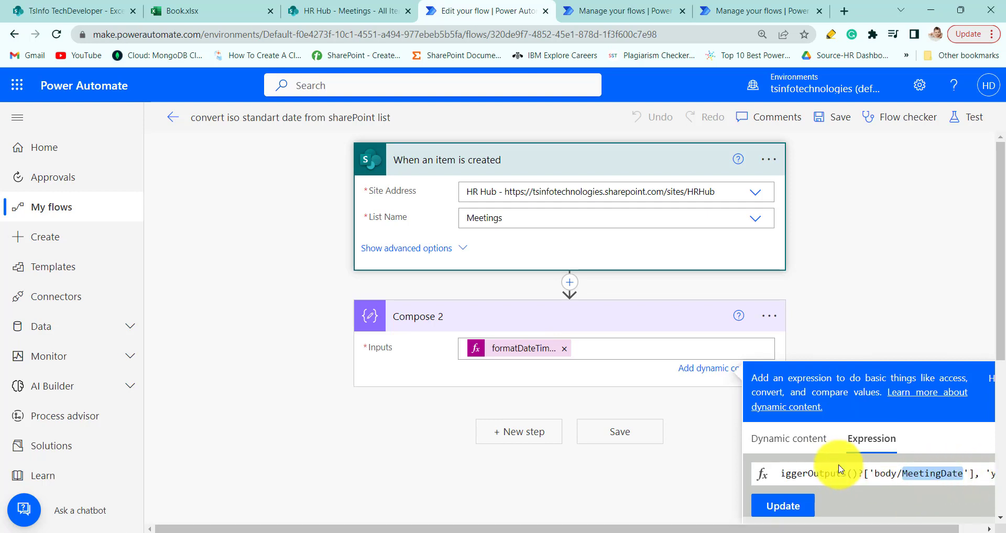
pyautogui.moveTo(944, 474); pyautogui.dragTo(840, 475)
pyautogui.click(959, 474)
pyautogui.click(769, 502)
pyautogui.hotkey('ctrl', 's')
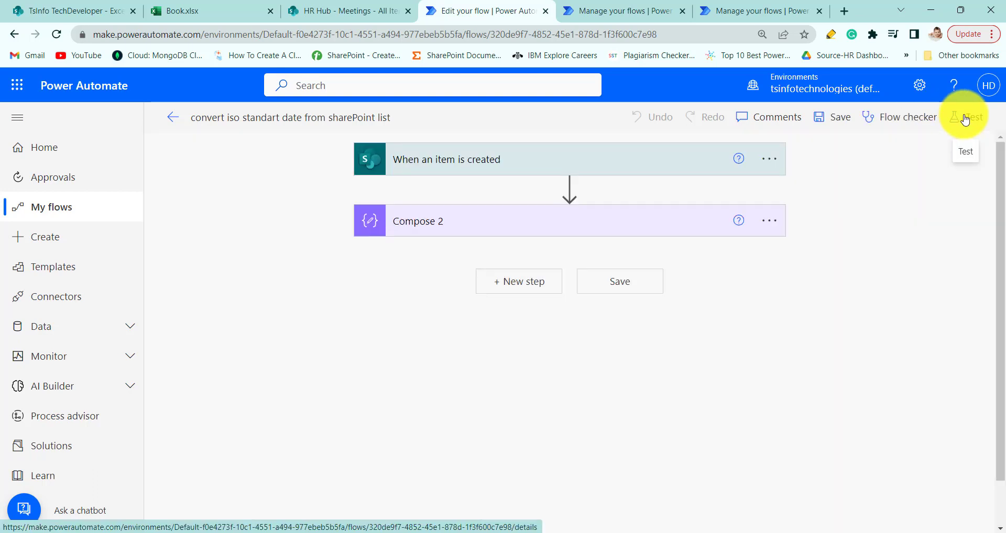
# Start a manual test of the flow and return to the SharePoint Meetings list.
pyautogui.click(966, 120)
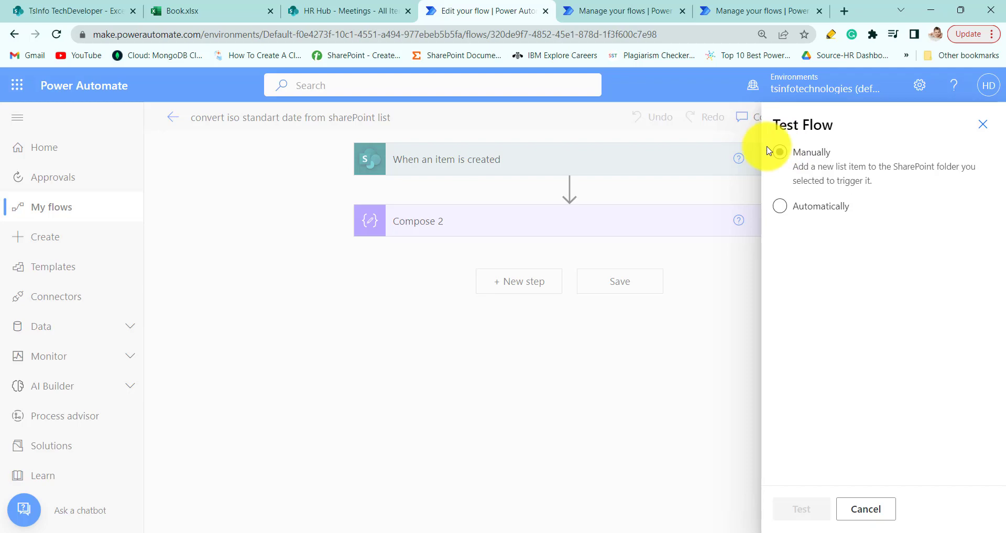
pyautogui.click(780, 152)
pyautogui.click(796, 508)
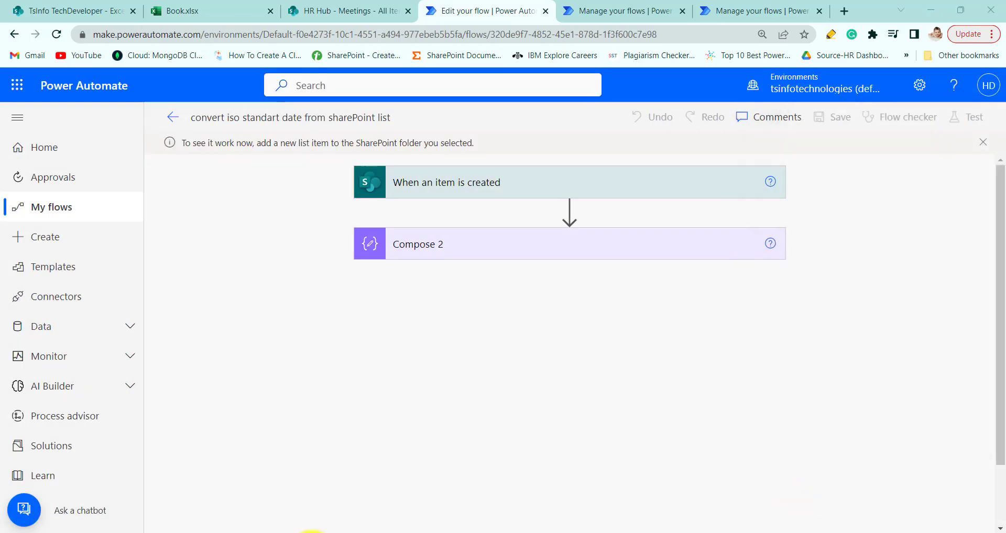
pyautogui.hotkey('ctrl', 'shift', 'Tab')
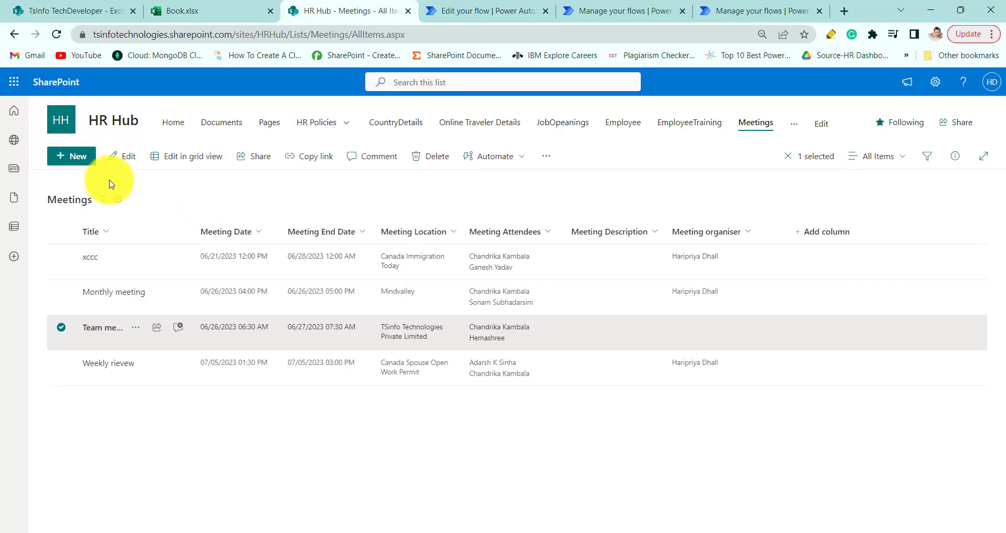
# Start a new meeting item running from July 12, 4:30 PM to July 13, 5:30 PM.
pyautogui.click(61, 157)
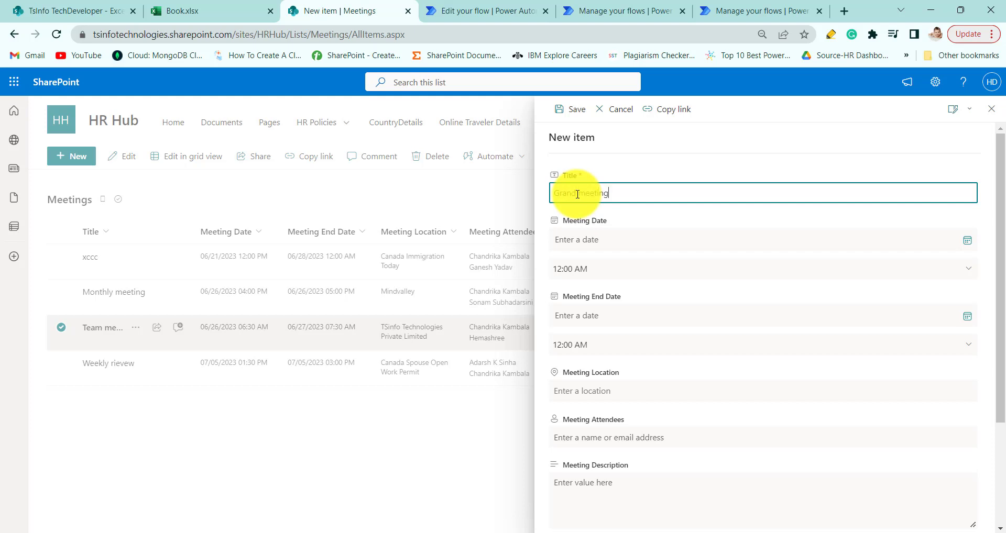
pyautogui.click(584, 239)
pyautogui.click(968, 240)
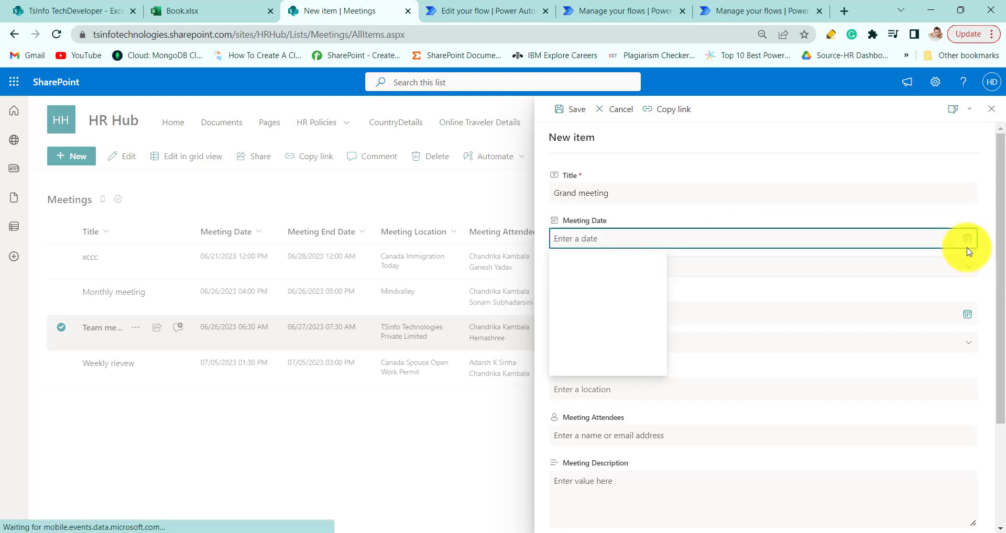
pyautogui.click(607, 307)
pyautogui.click(971, 268)
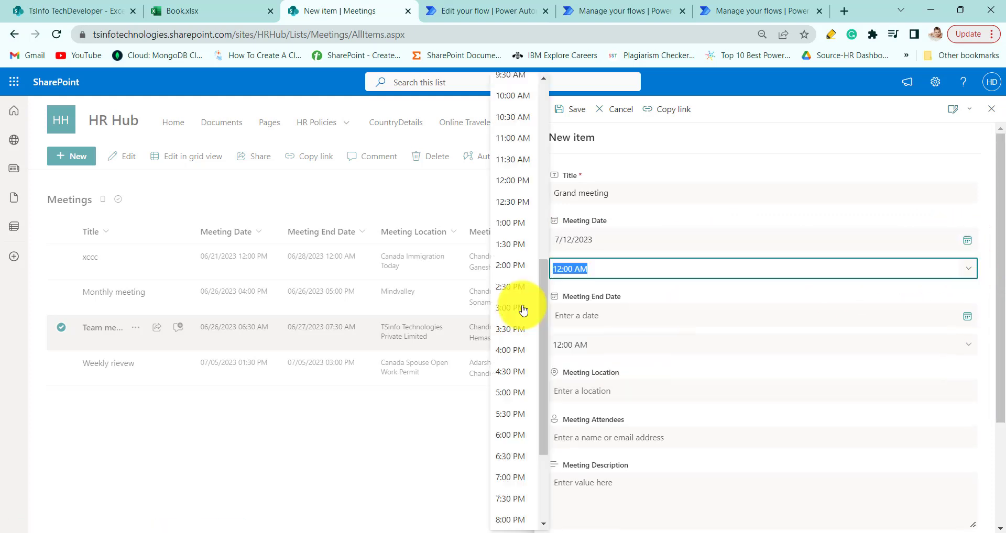
pyautogui.click(513, 330)
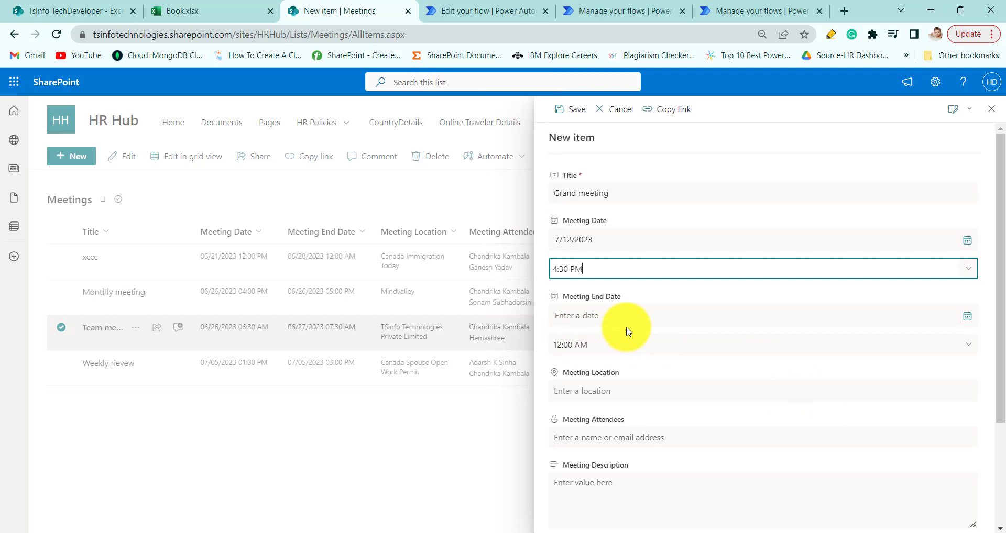
pyautogui.click(967, 314)
pyautogui.click(622, 381)
pyautogui.click(943, 344)
pyautogui.click(512, 431)
# Set the location to Canada Immigration Today and add two attendees.
pyautogui.click(641, 390)
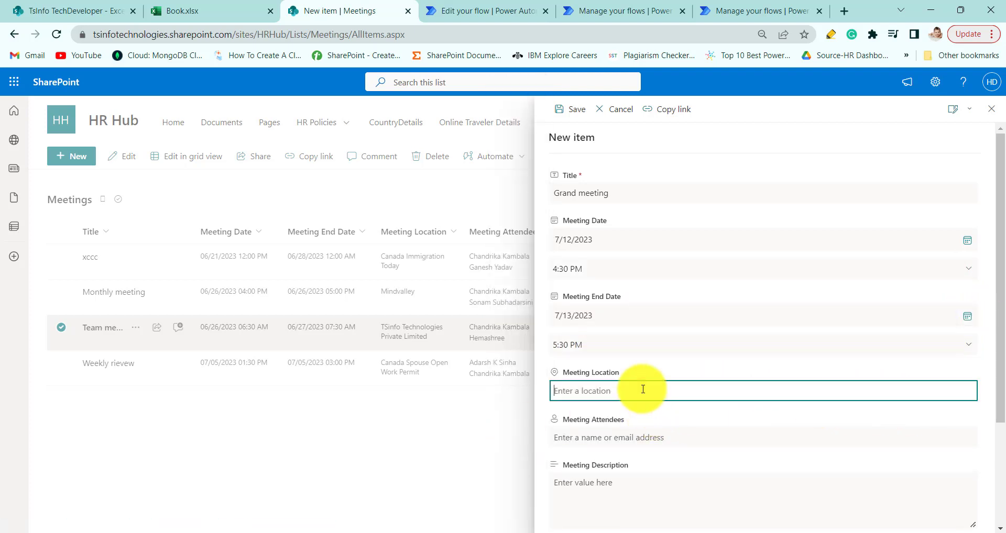
pyautogui.write('can')
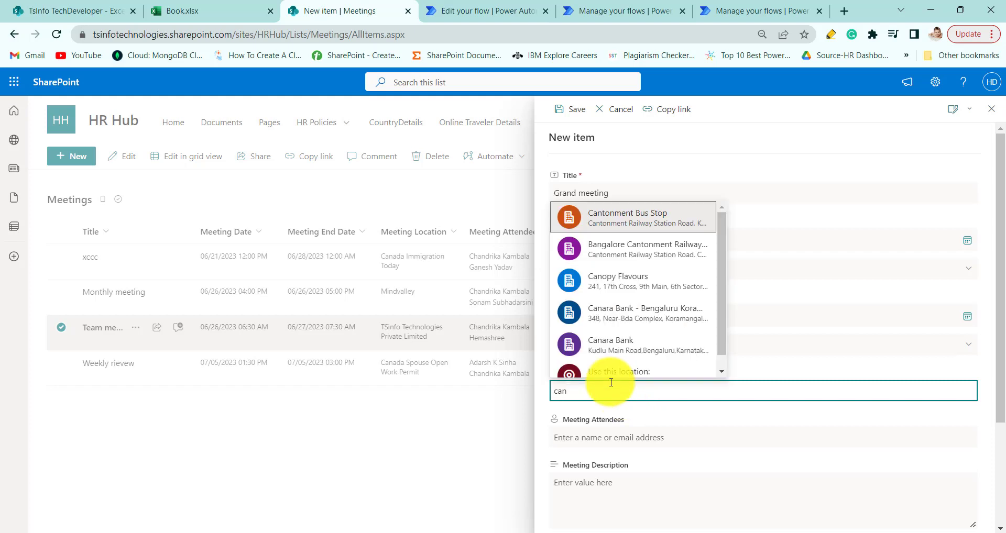
pyautogui.write('ada')
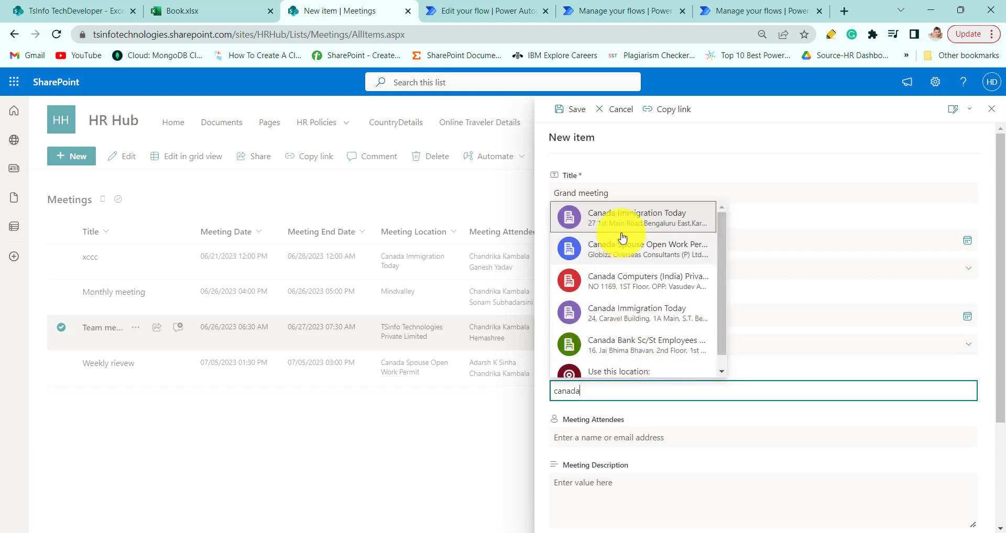
pyautogui.click(638, 220)
pyautogui.click(663, 446)
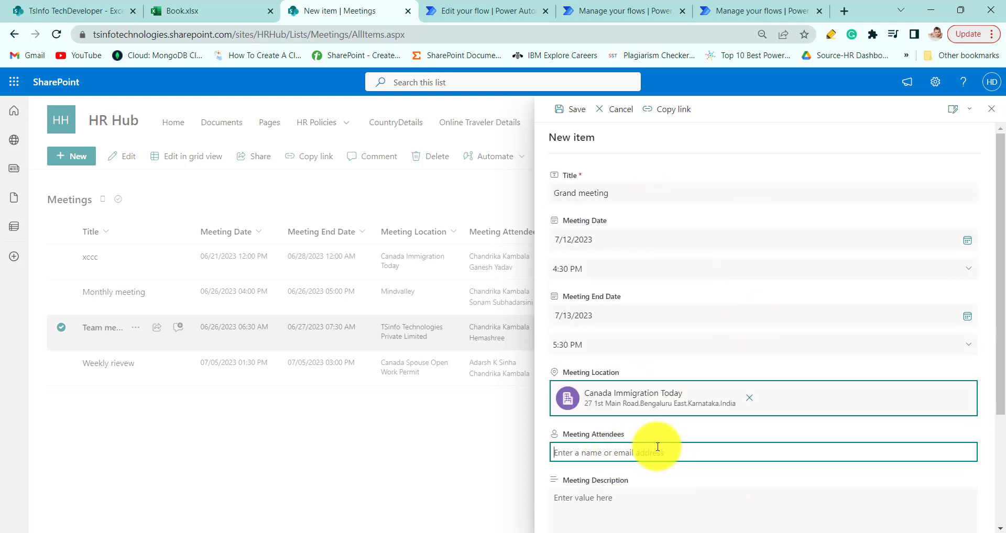
pyautogui.write('s')
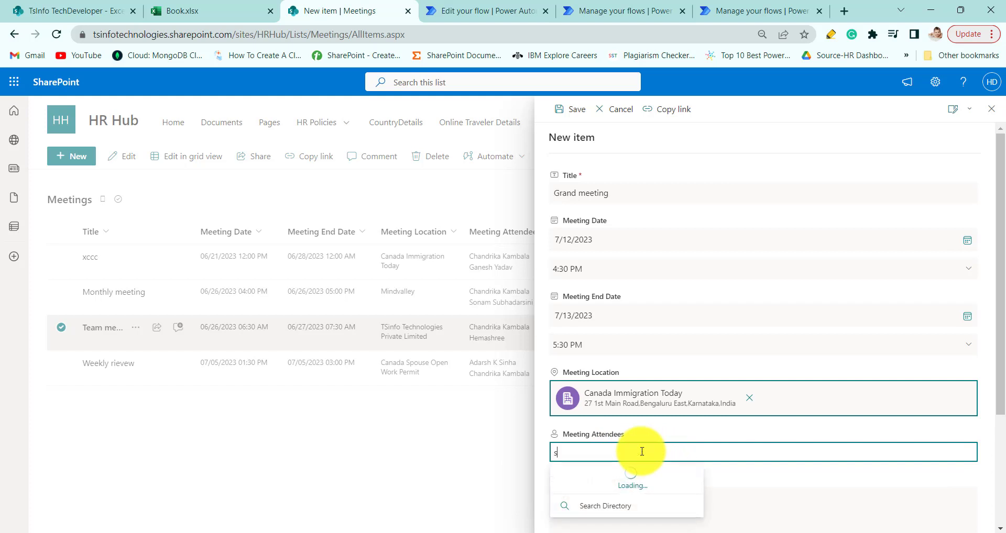
pyautogui.write('us')
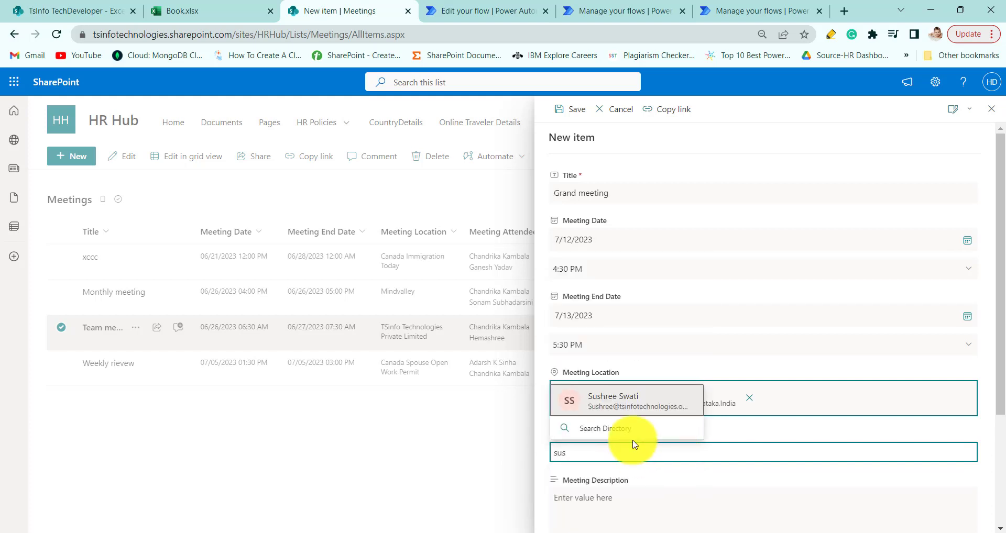
pyautogui.click(624, 400)
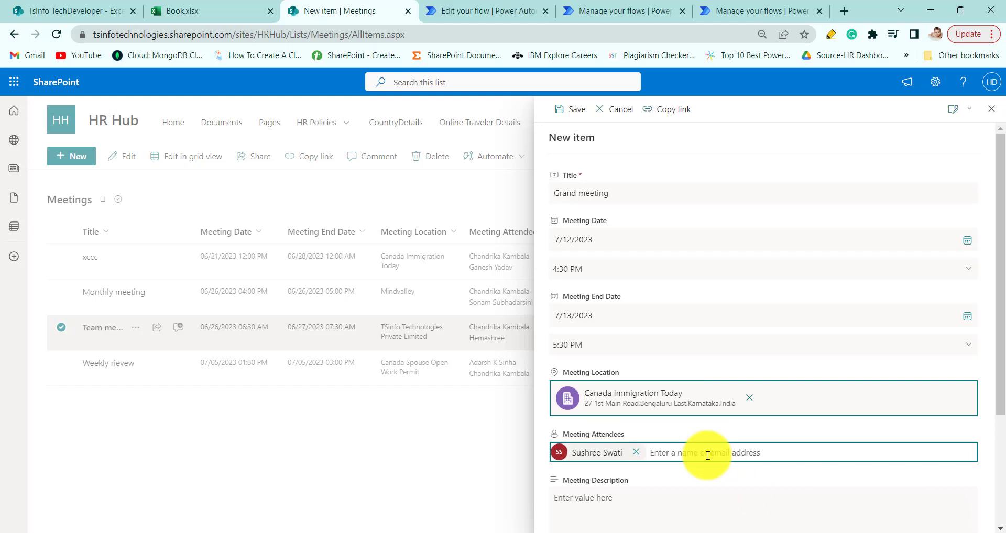
pyautogui.write('He')
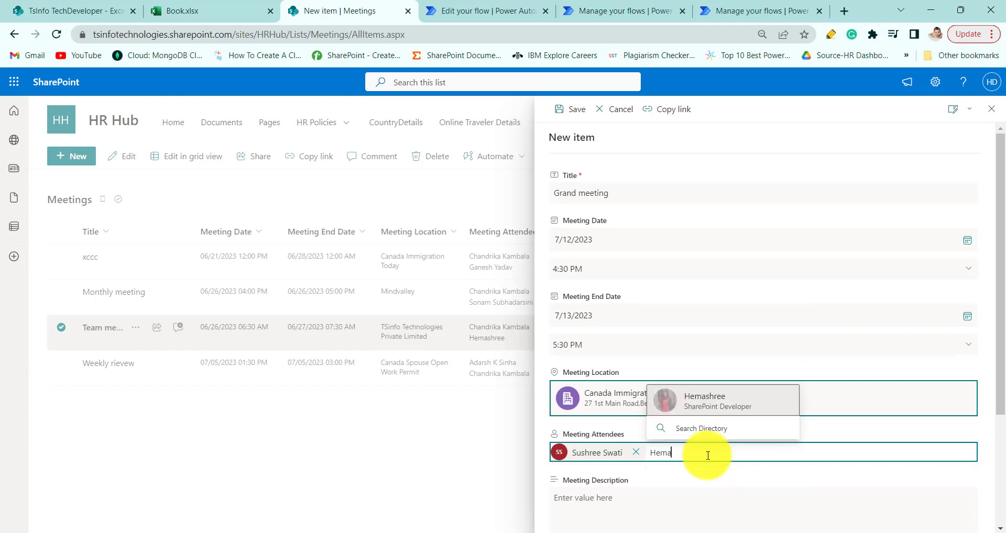
pyautogui.write('ma')
pyautogui.press('Return')
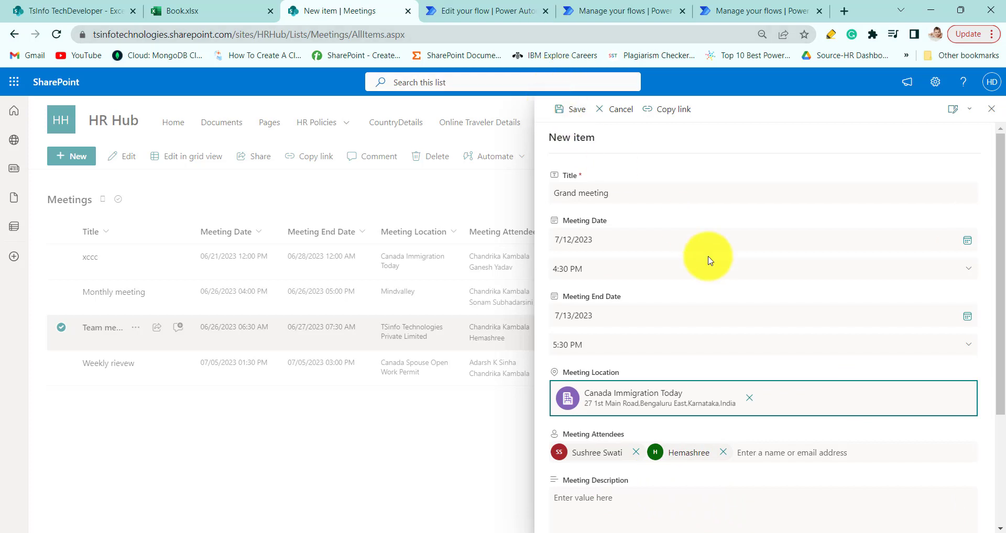
# Set the meeting organiser, save the item, and return to the Power Automate flow.
pyautogui.scroll(-3, 708, 258)
pyautogui.click(631, 422)
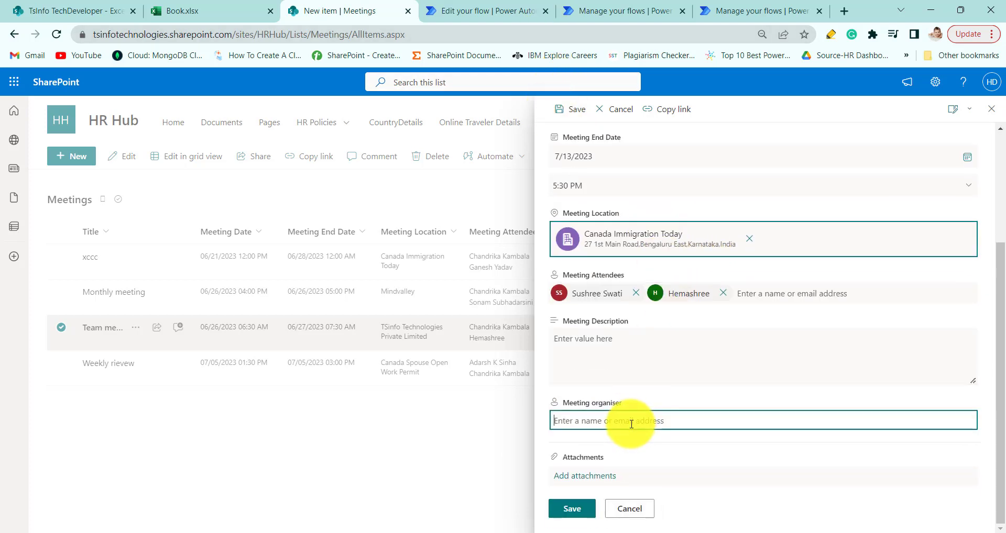
pyautogui.write('H')
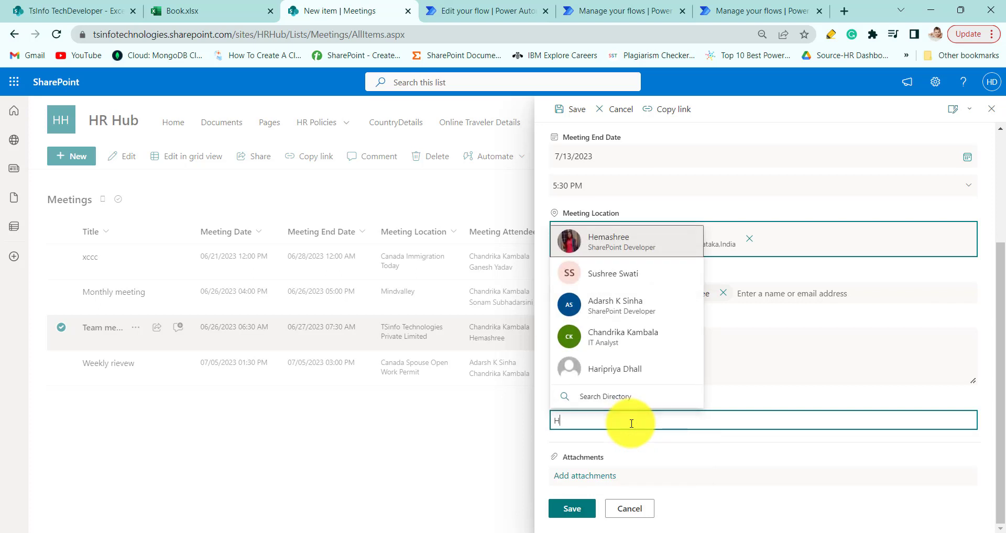
pyautogui.press('BackSpace')
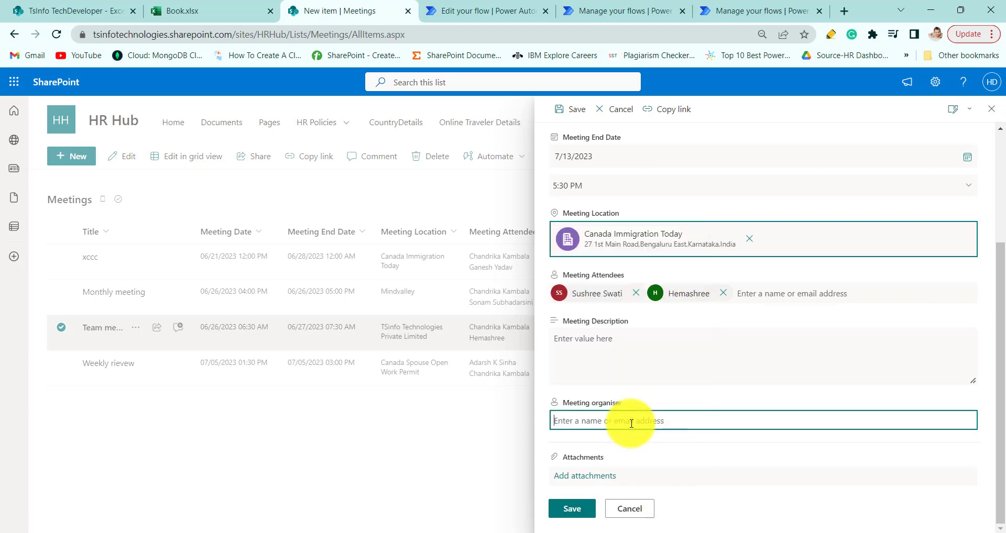
pyautogui.write('Hari')
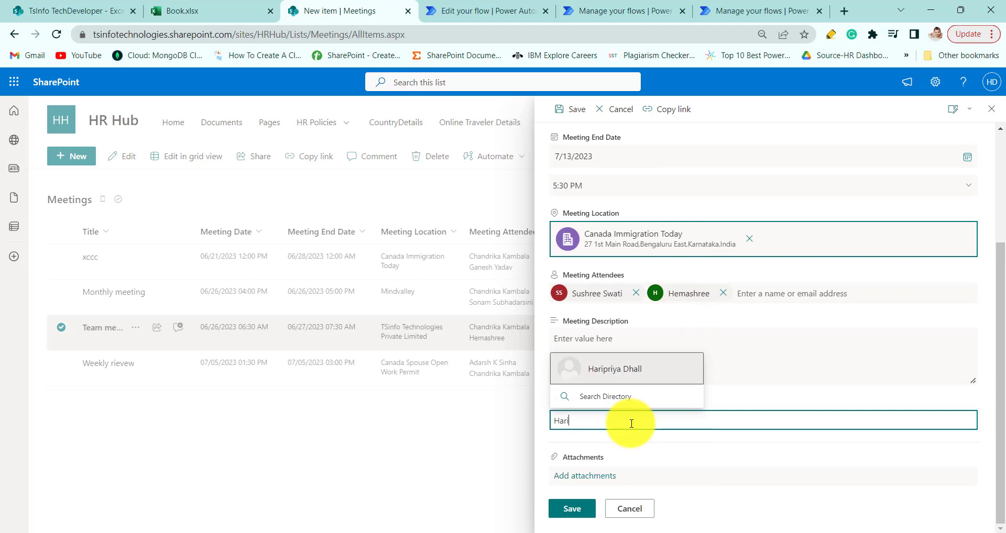
pyautogui.press('Return')
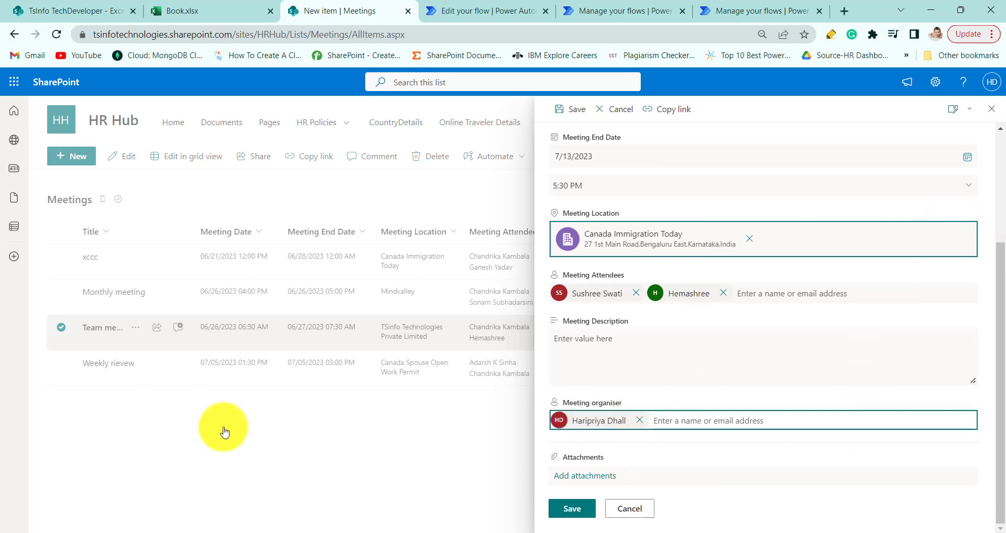
pyautogui.click(579, 509)
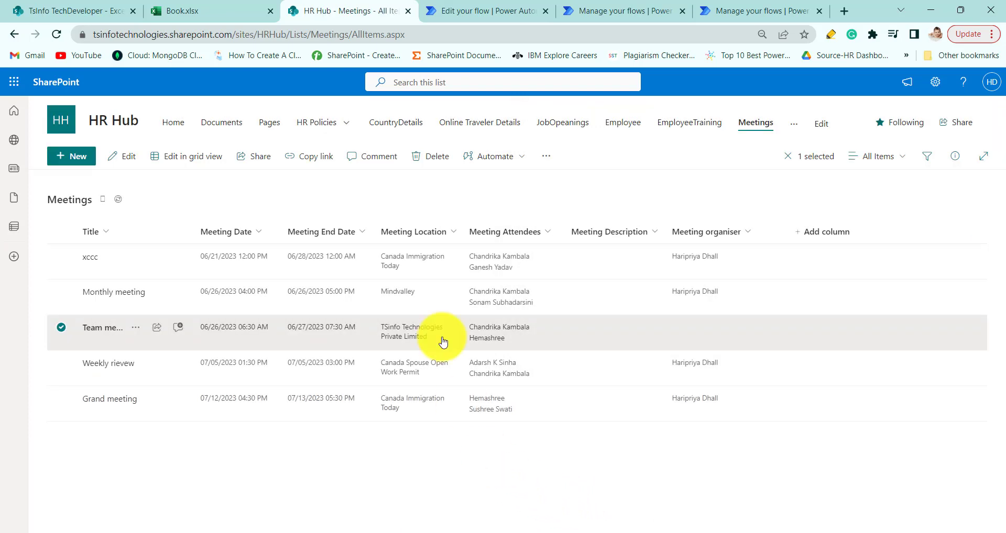
pyautogui.click(464, 10)
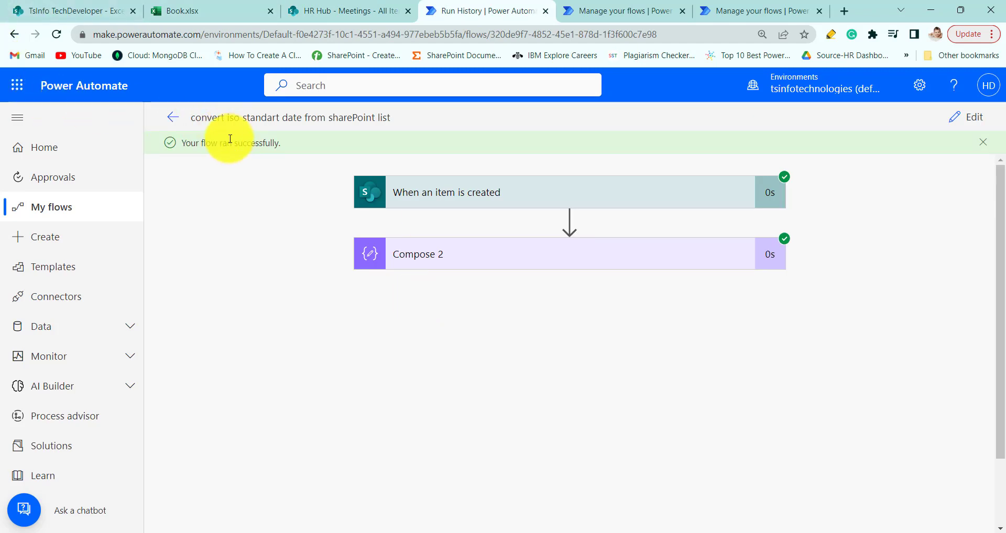
# Compare Compose 2's output 2023-07-12T23:30:00Z with the list date, then switch to the presentation.
pyautogui.click(500, 259)
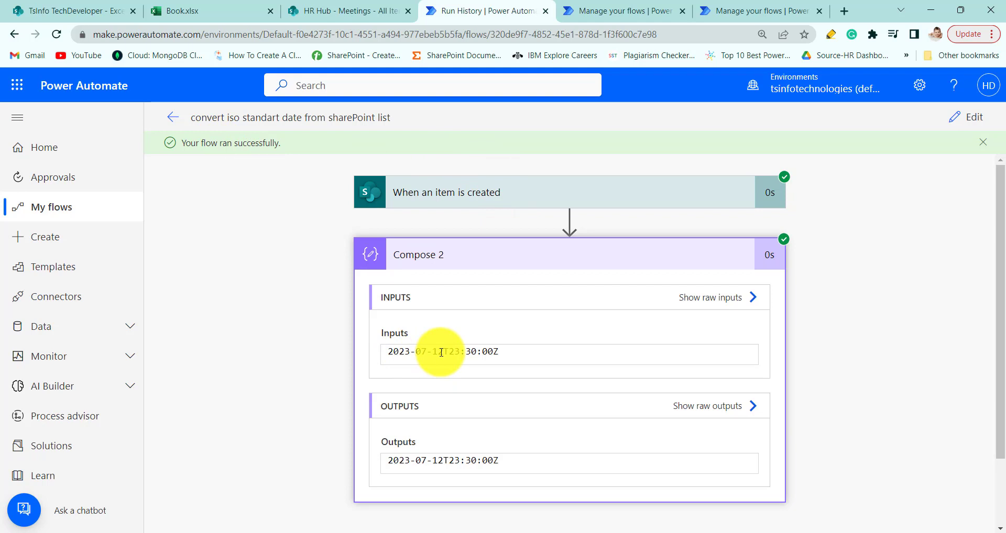
pyautogui.click(335, 10)
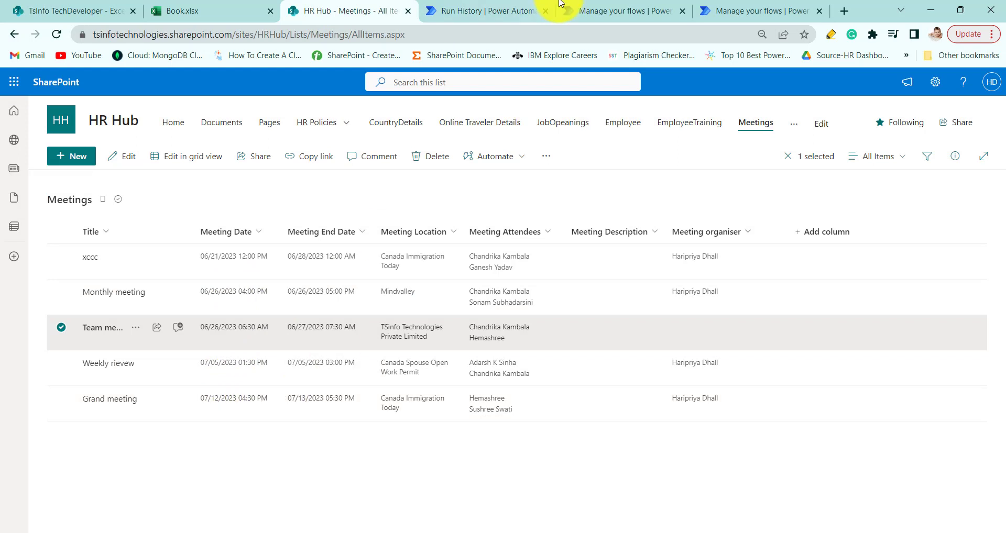
pyautogui.click(461, 10)
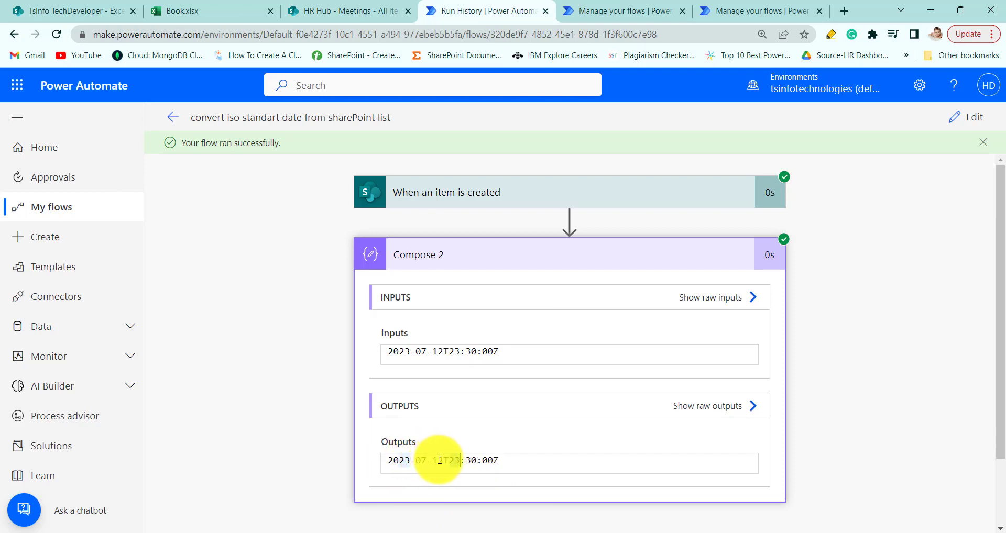
pyautogui.moveTo(444, 460); pyautogui.dragTo(421, 462)
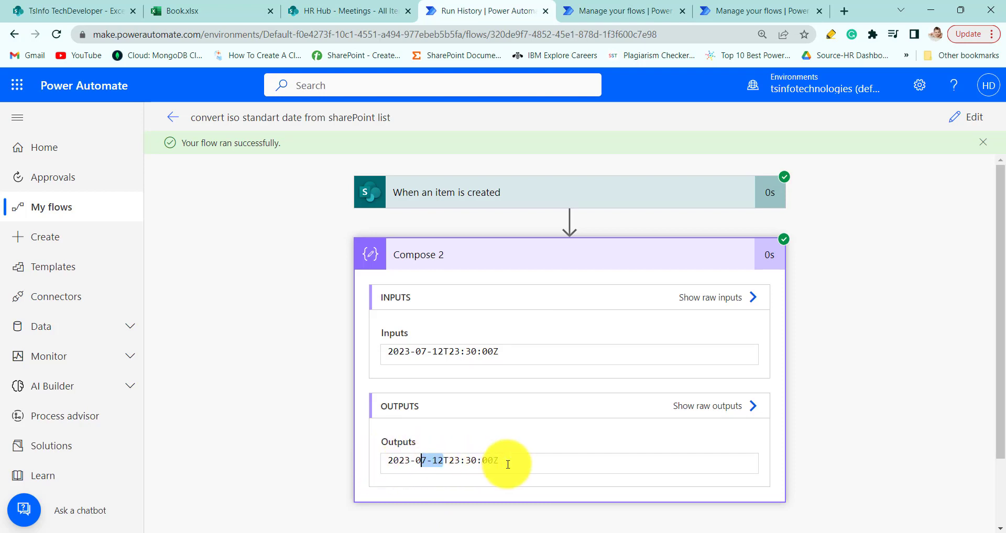
pyautogui.click(511, 465)
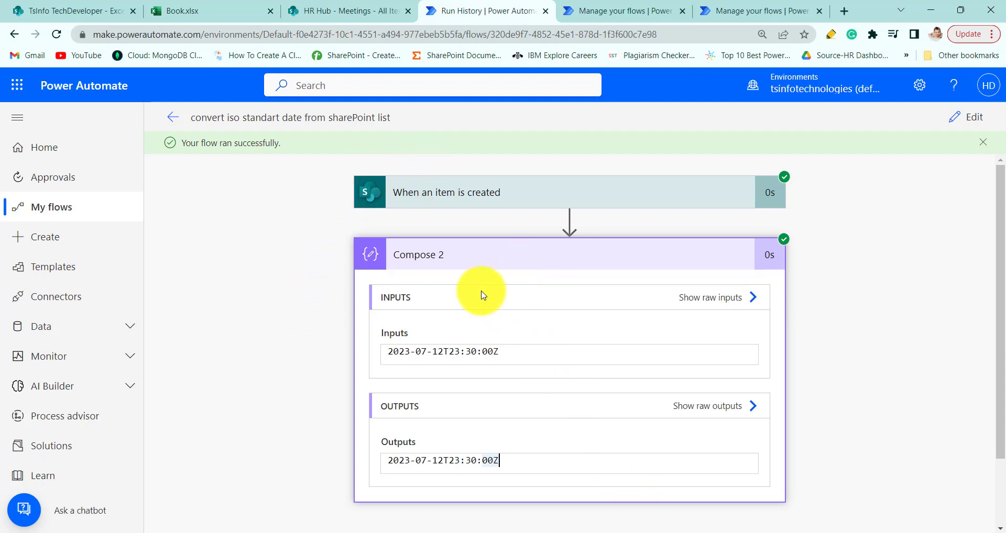
pyautogui.press('super+Tab')
pyautogui.click(652, 126)
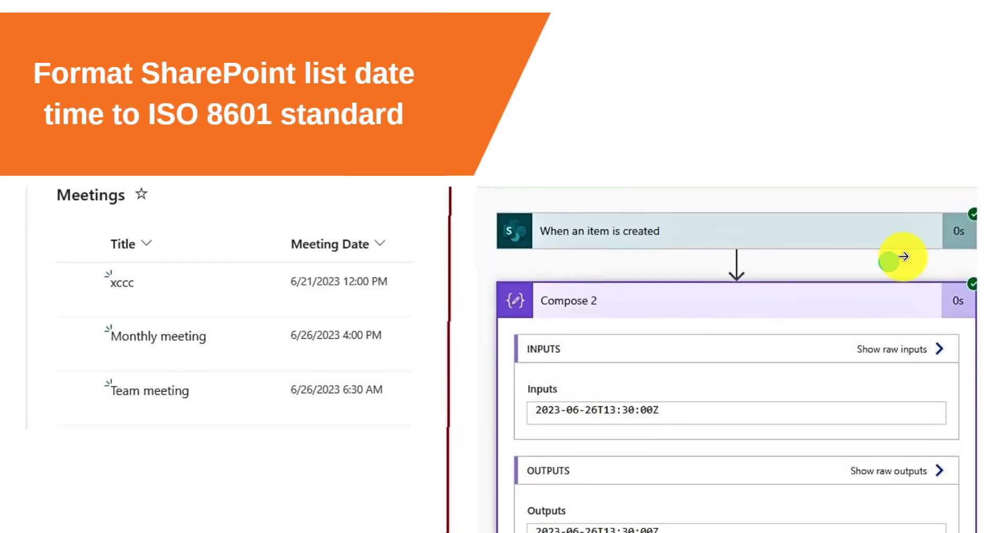
# Advance to the Excel date time slide and switch to the 'excel date time convert to ISO format' flow.
pyautogui.click(907, 256)
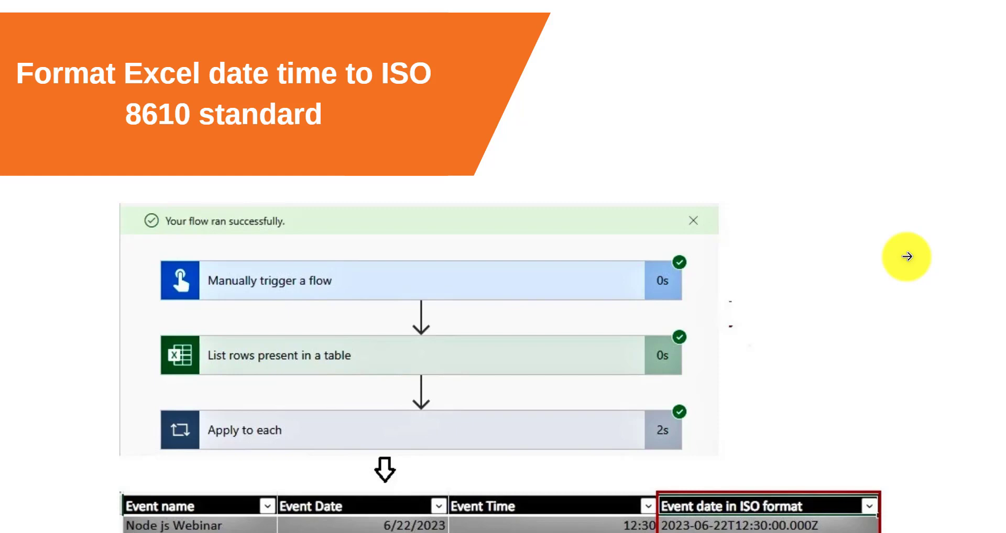
pyautogui.press('super+Tab')
pyautogui.click(226, 292)
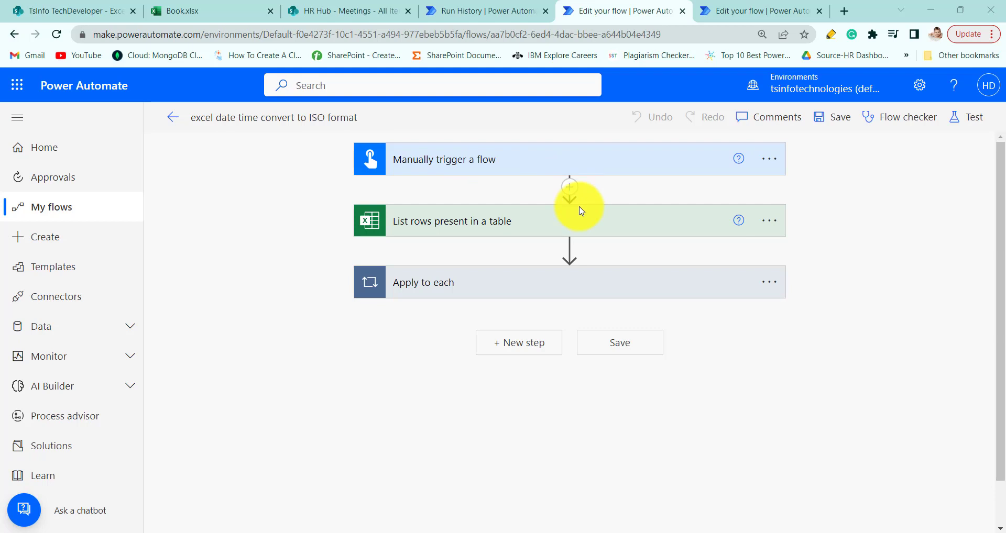
# Expand the List rows step reading Table1 from /Book.xlsx and the Apply to each loop, then open Book.xlsx.
pyautogui.click(515, 232)
pyautogui.click(467, 443)
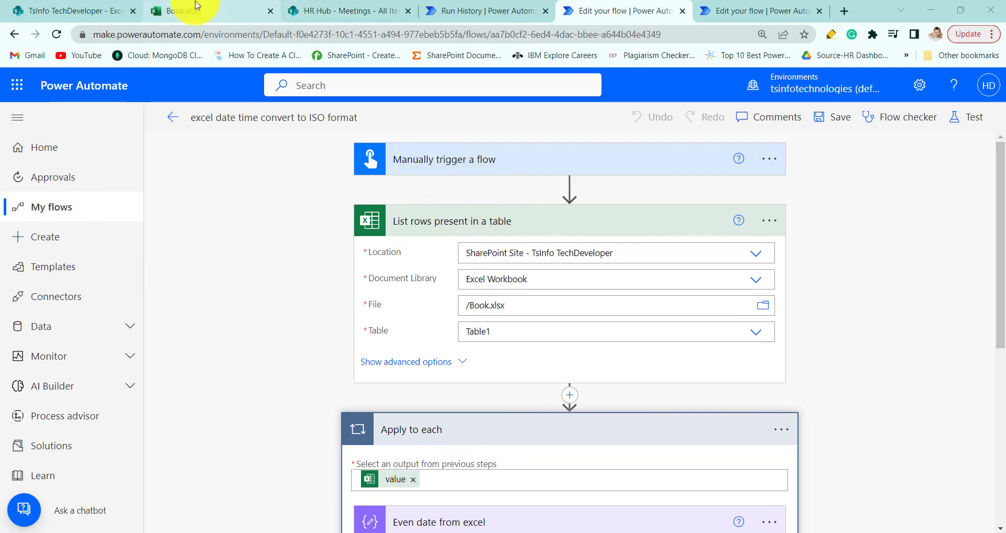
pyautogui.click(169, 10)
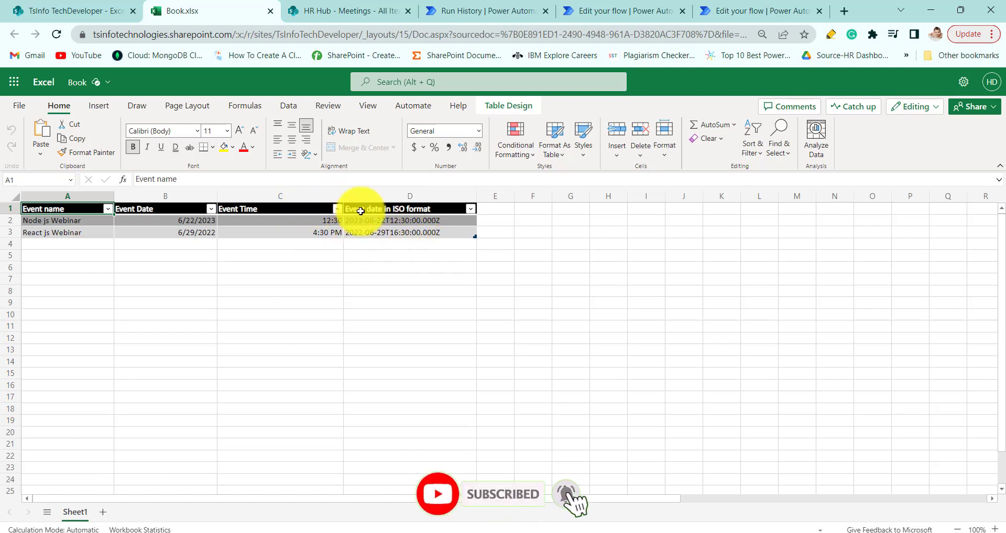
# Enter 'Power Automate Webinar' dated 7/23/2023 in row 4, select C4, and return to the flow.
pyautogui.click(37, 245)
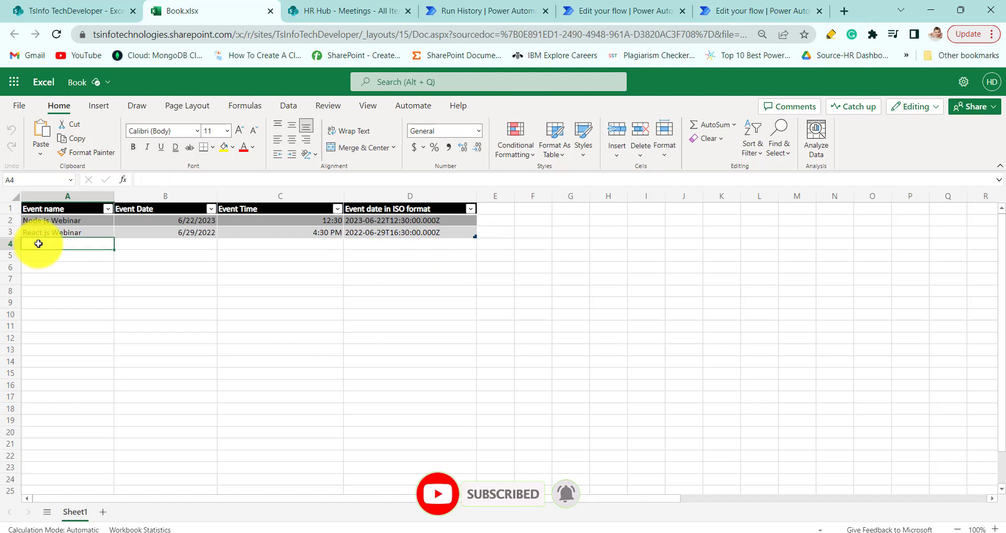
pyautogui.write('Power Automate Webinar')
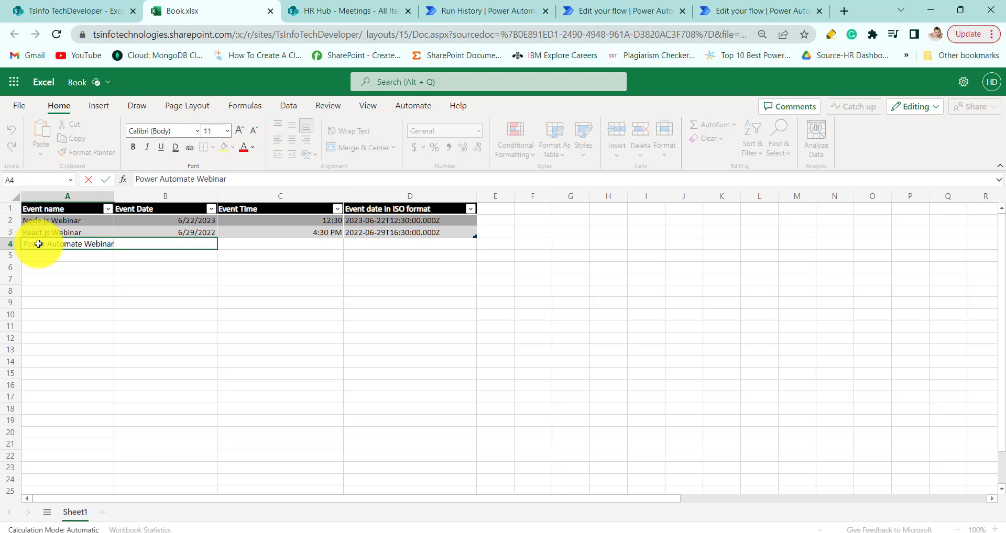
pyautogui.doubleClick(180, 245)
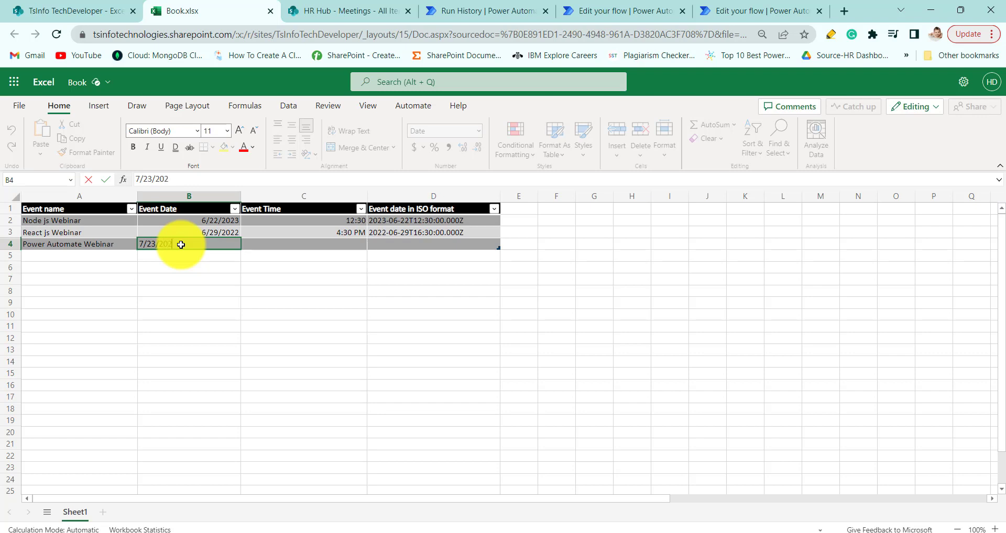
pyautogui.click(304, 242)
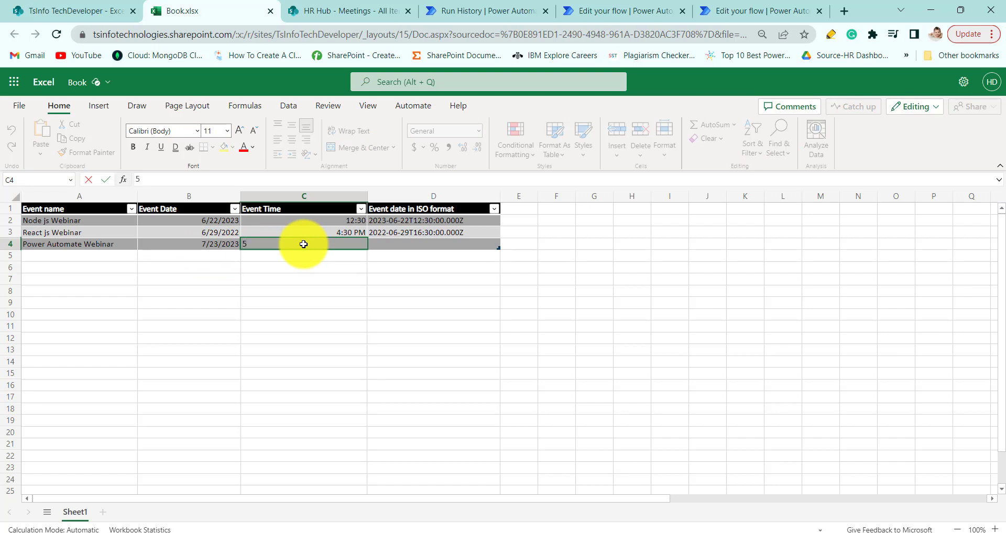
pyautogui.click(597, 10)
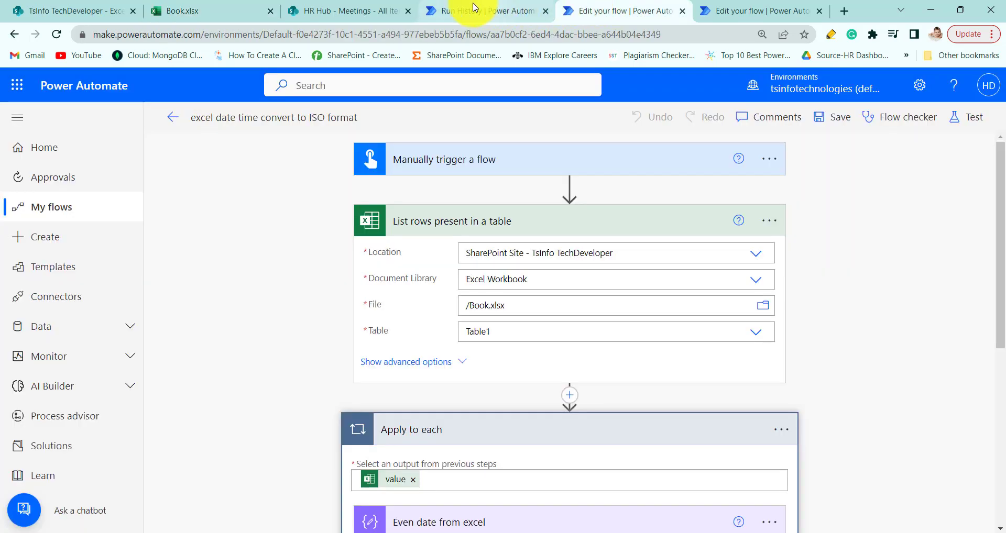
# Close Run History, expand the Event Date, Event Time and ISO conversion Compose steps, and edit the formatDateTime expression.
pyautogui.click(545, 11)
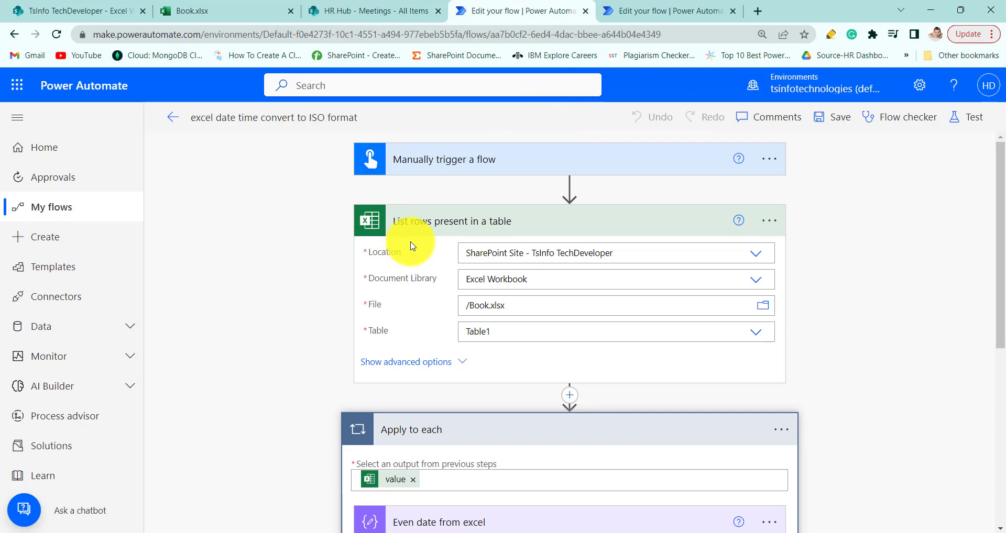
pyautogui.scroll(-3, 574, 325)
pyautogui.scroll(3, 575, 325)
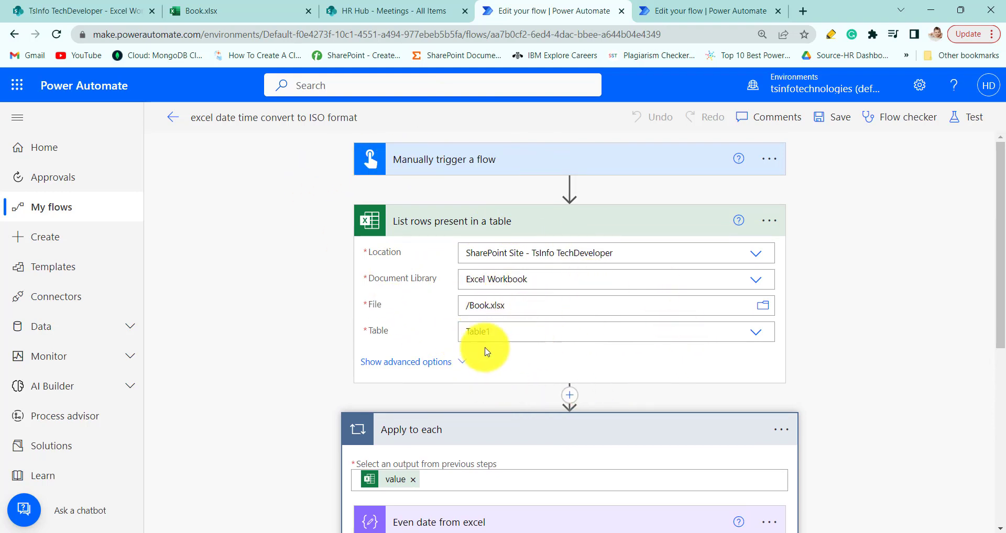
pyautogui.scroll(-3, 461, 356)
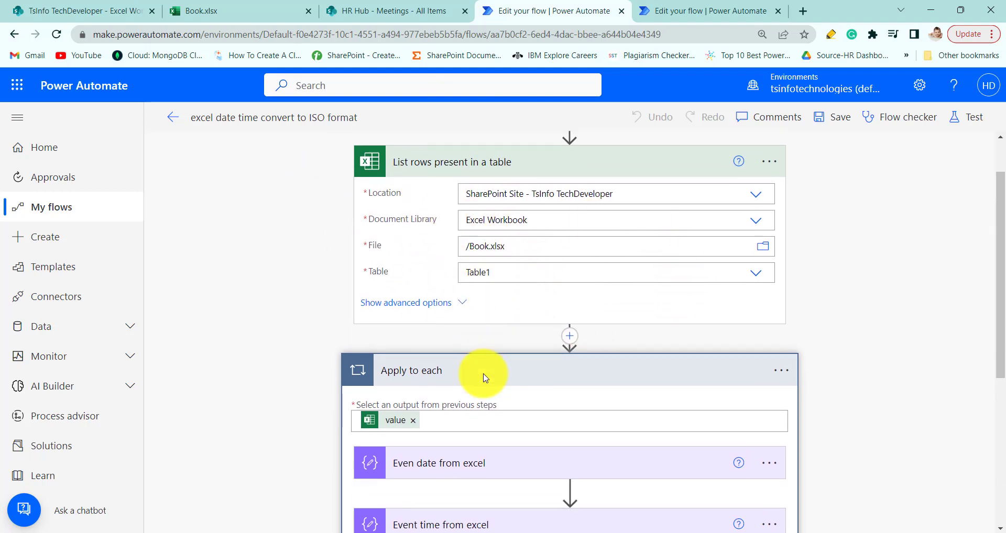
pyautogui.click(512, 313)
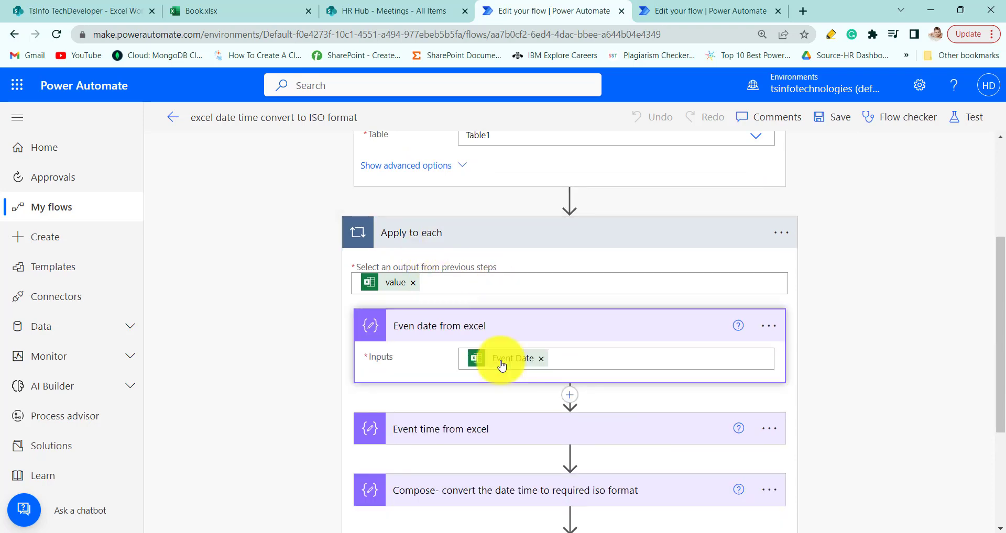
pyautogui.click(499, 436)
pyautogui.scroll(-4, 571, 340)
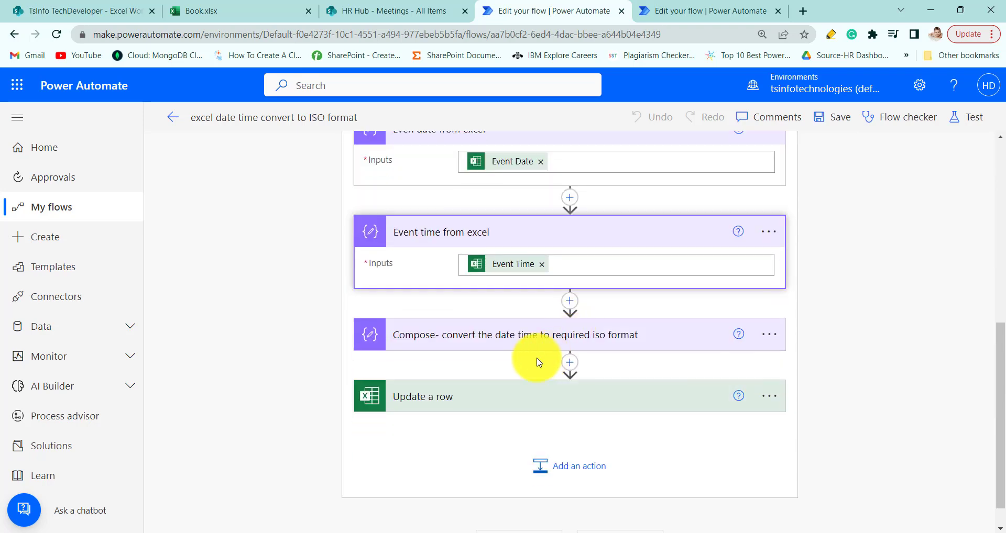
pyautogui.click(490, 339)
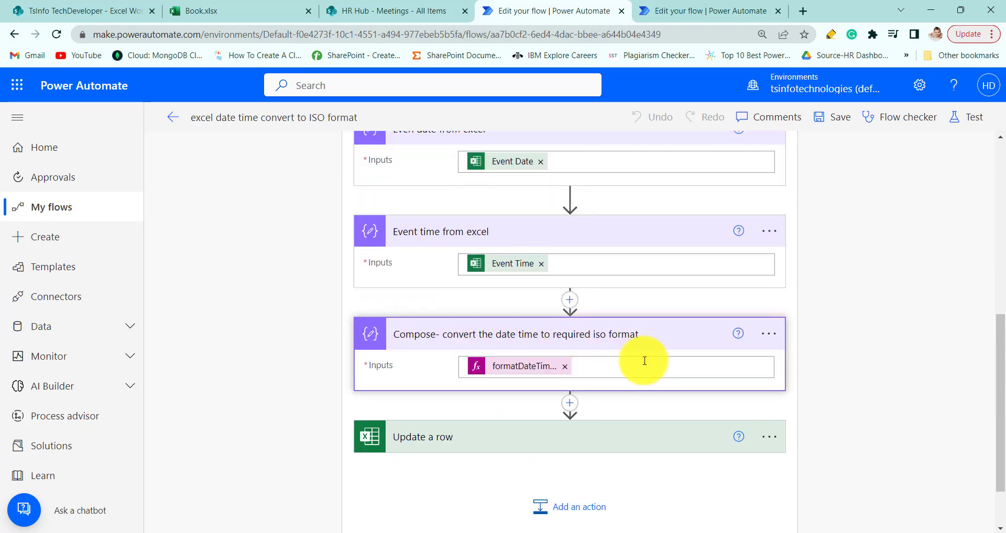
pyautogui.click(528, 367)
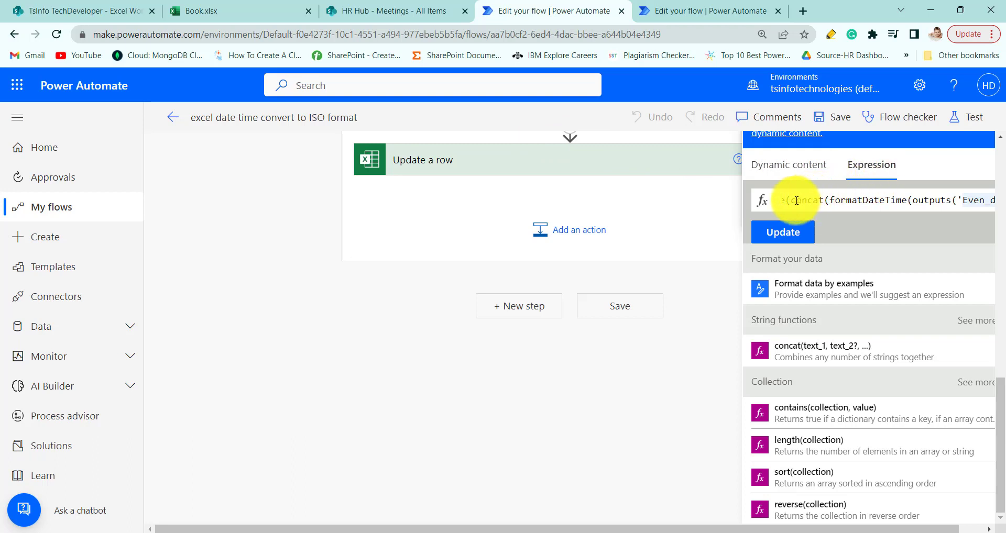
# Wrap the joined date and time in formatDateTime with 'yyyy-MM-ddTHH:mm:ss.000', then expand Update a row.
pyautogui.moveTo(792, 200); pyautogui.dragTo(920, 203)
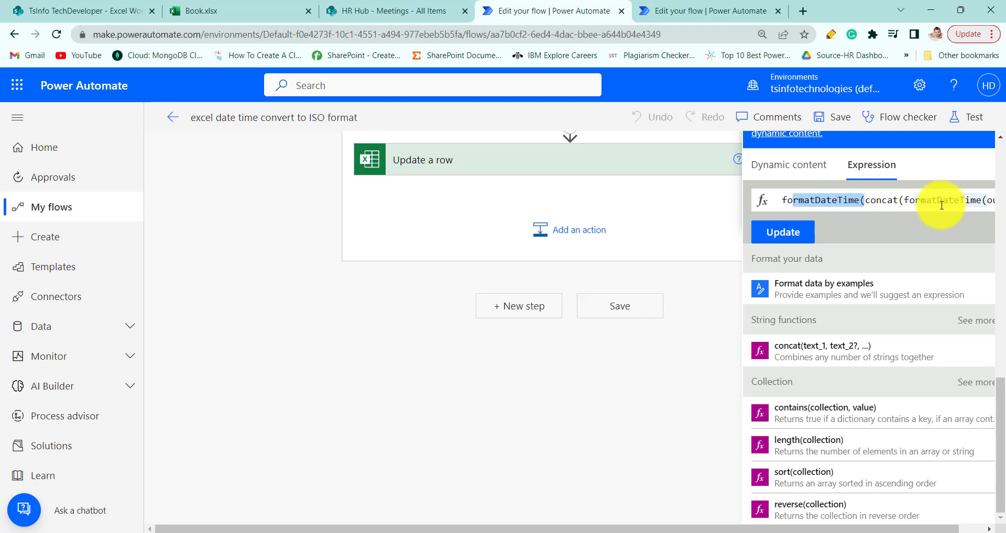
pyautogui.hscroll(5, 942, 205)
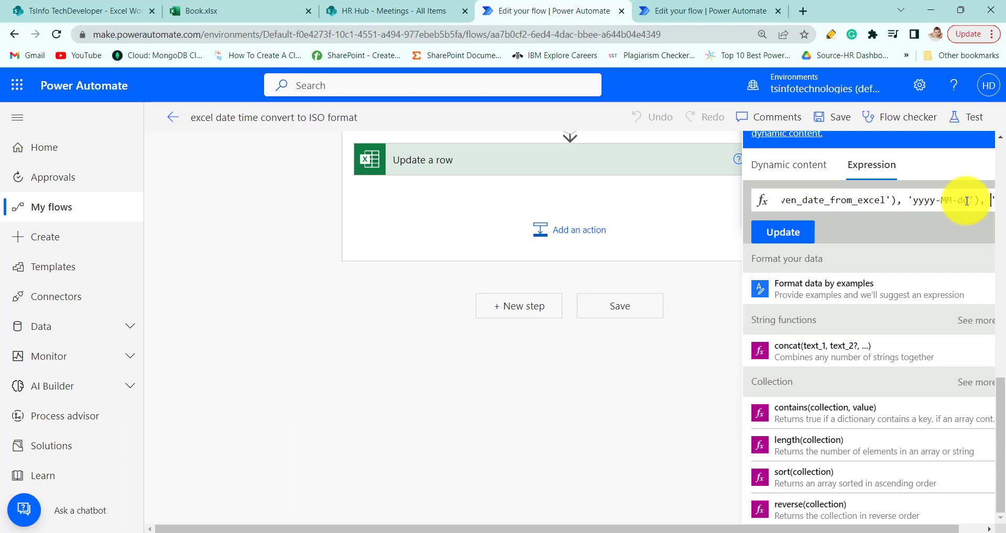
pyautogui.write("', formatDate")
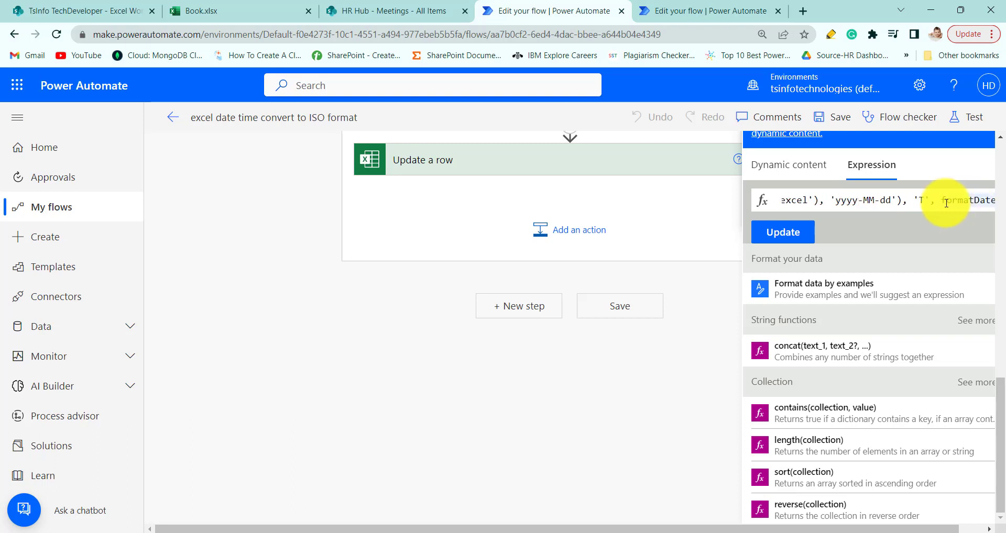
pyautogui.press('Right')
pyautogui.press('Right')
pyautogui.press('Right')
pyautogui.press('Right')
pyautogui.press('Right')
pyautogui.press('Right')
pyautogui.press('Right')
pyautogui.press('Right')
pyautogui.press('Right')
pyautogui.press('Right')
pyautogui.press('Right')
pyautogui.press('Right')
pyautogui.press('Right')
pyautogui.press('Right')
pyautogui.press('Right')
pyautogui.press('Right')
pyautogui.press('Right')
pyautogui.press('Right')
pyautogui.press('Right')
pyautogui.press('Right')
pyautogui.press('Right')
pyautogui.write(", 'yyyy-MM-ddTHH:mm:ss.000")
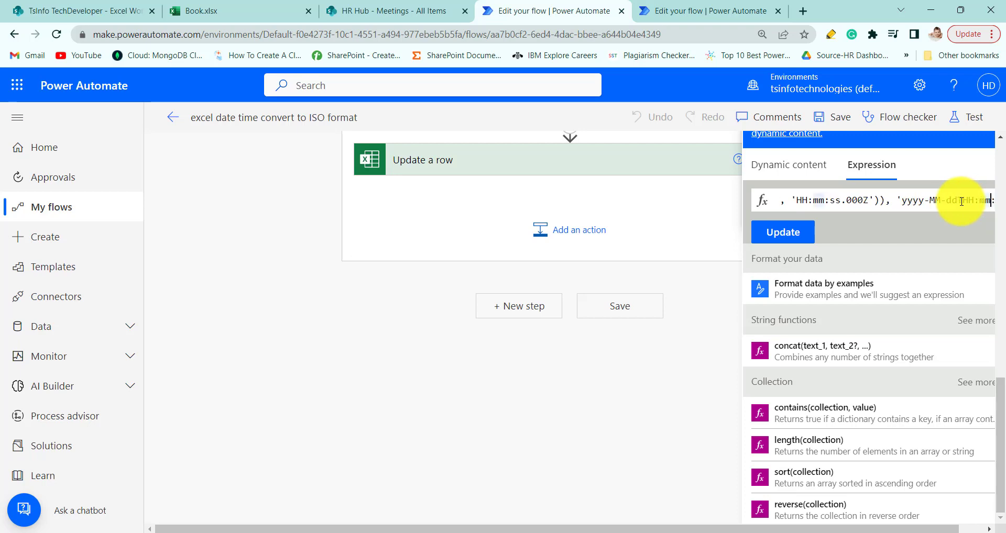
pyautogui.scroll(3, 477, 270)
pyautogui.click(489, 292)
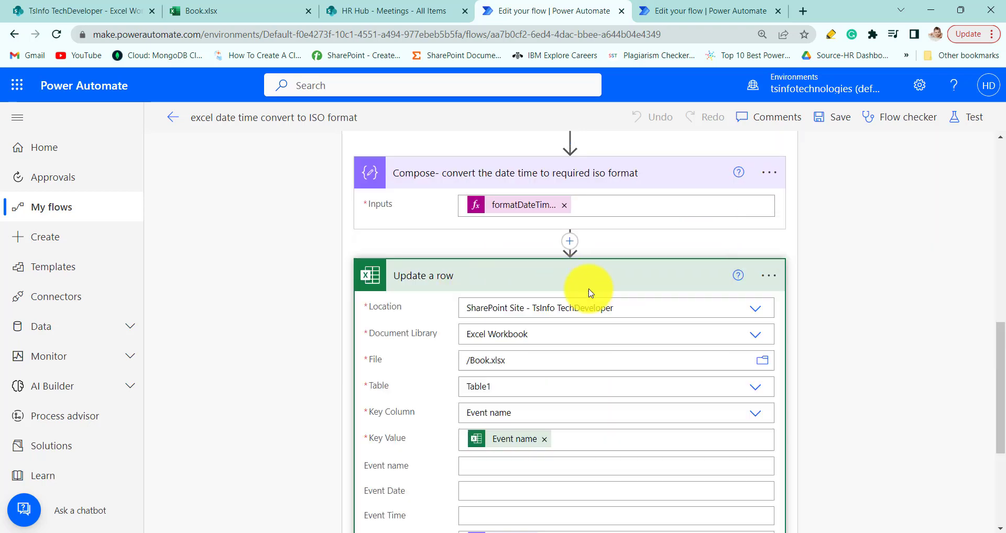
# Save the Excel flow and run a manual test, filling row 4 with 2023-07-23T17:30:00.000Z.
pyautogui.scroll(-4, 524, 299)
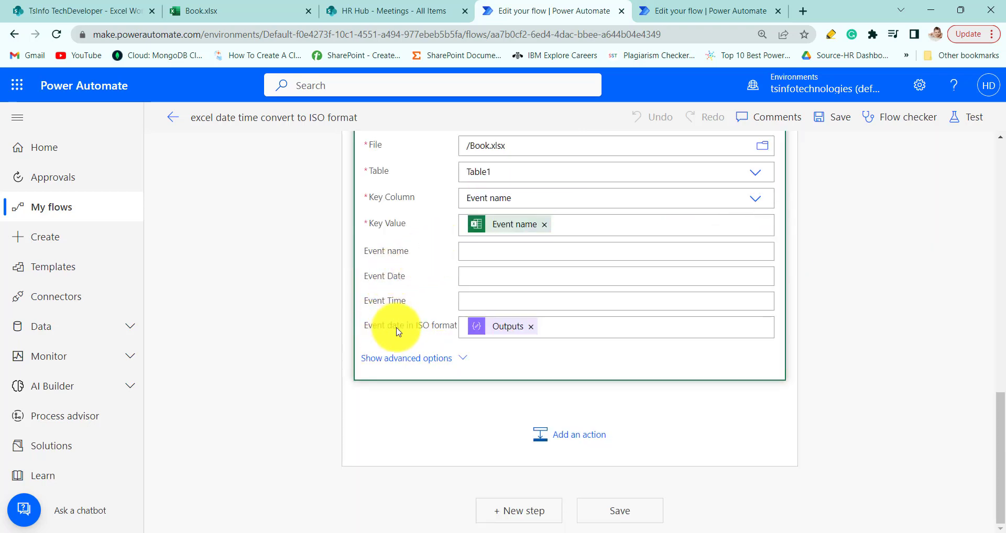
pyautogui.click(218, 6)
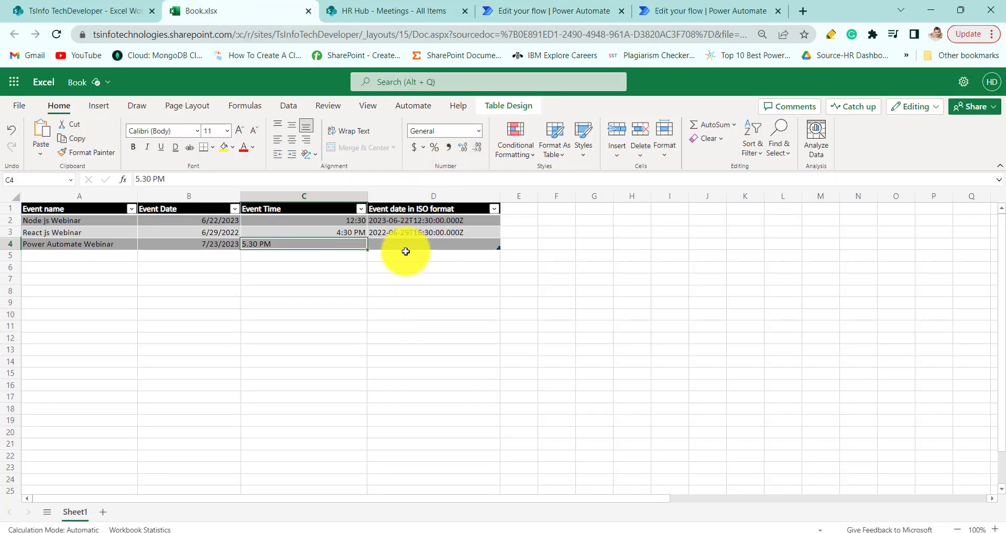
pyautogui.click(501, 11)
pyautogui.click(839, 124)
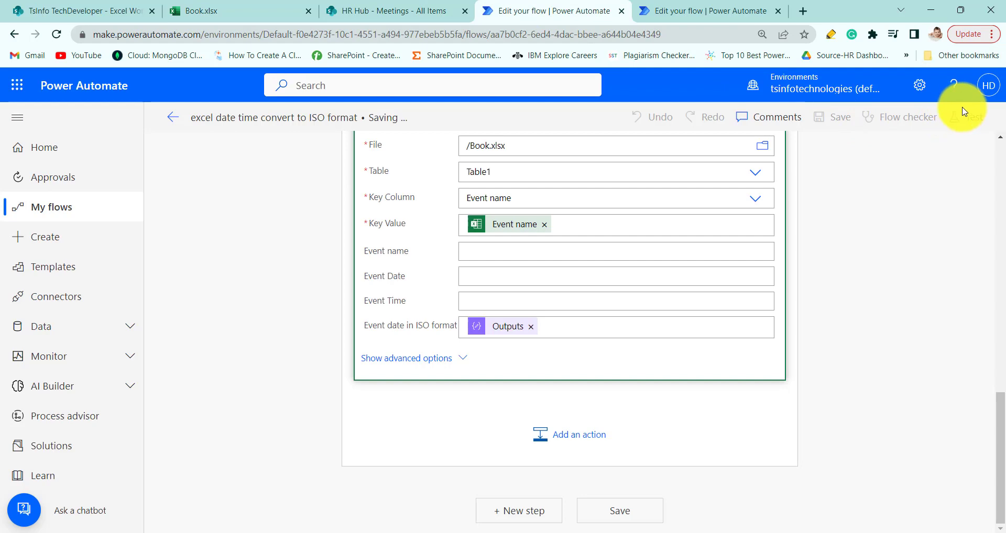
pyautogui.click(964, 116)
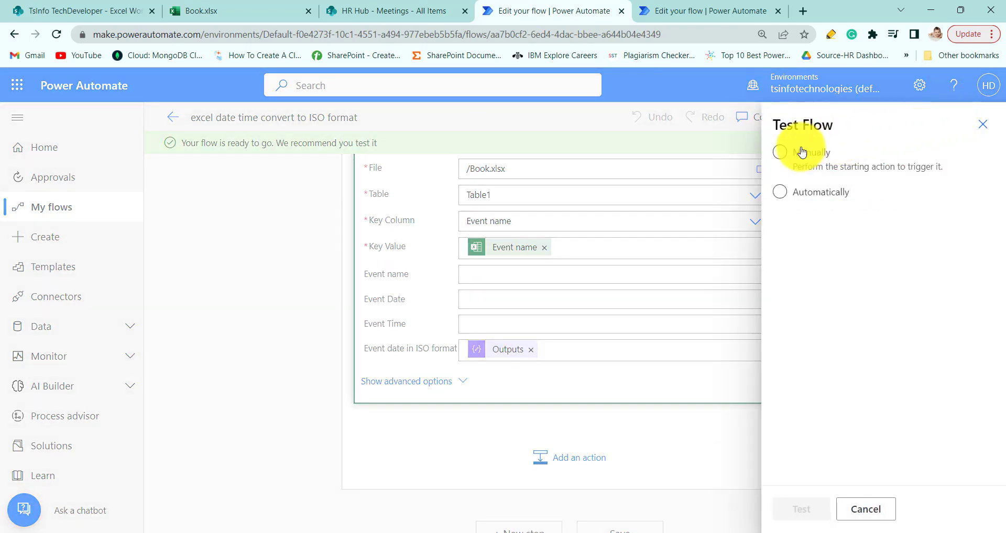
pyautogui.click(780, 153)
pyautogui.click(795, 511)
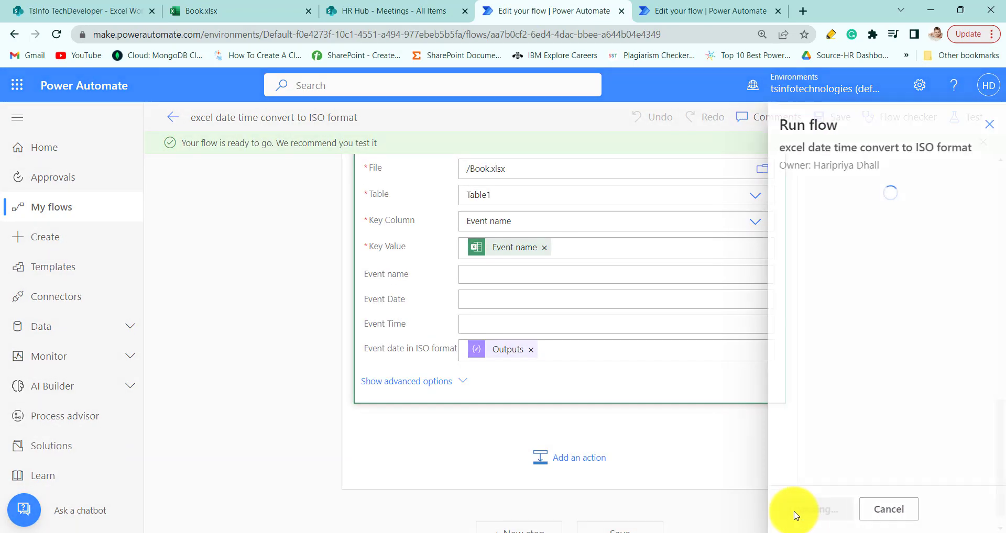
pyautogui.click(797, 513)
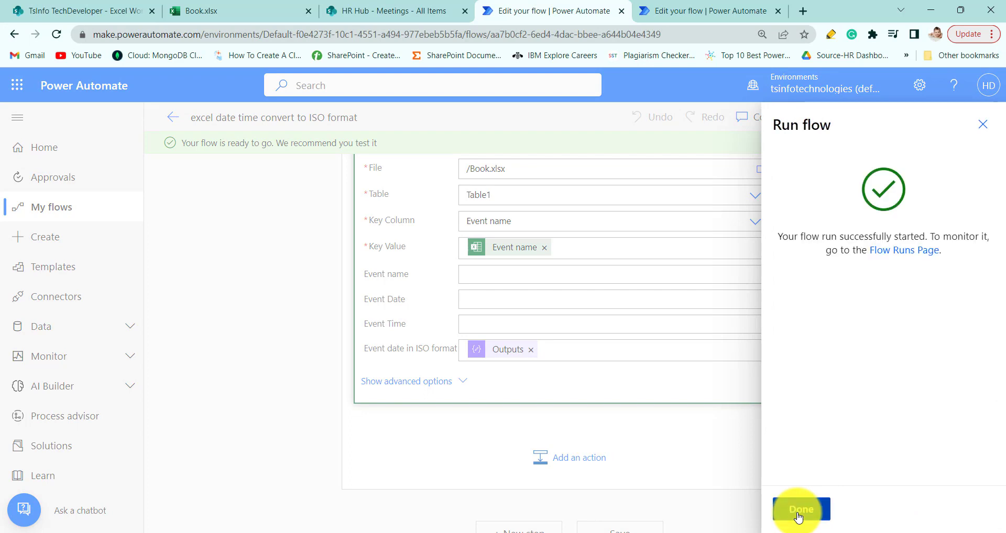
pyautogui.click(798, 514)
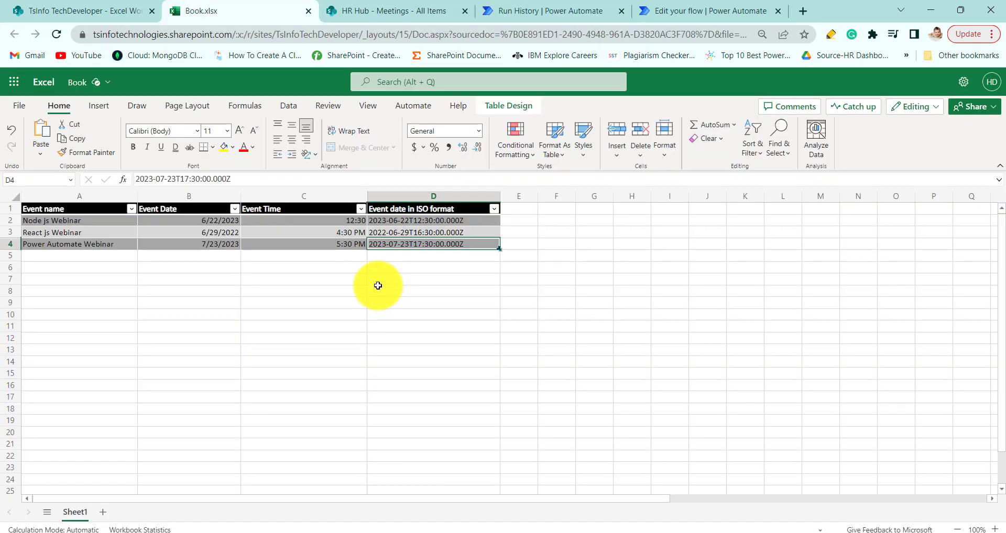
pyautogui.press('super+Tab')
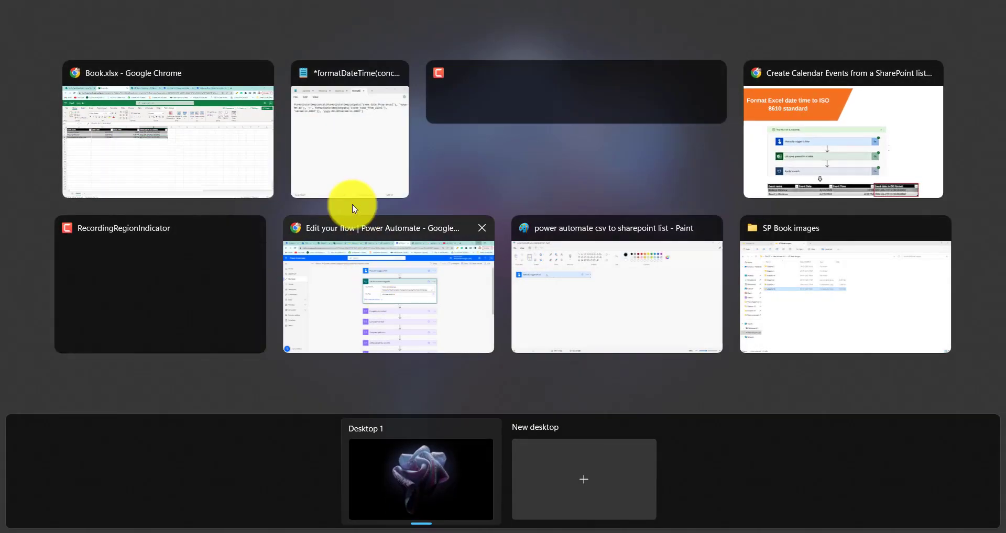
# Return to Chrome's editor for the 'user input date time format to iso 8601' flow.
pyautogui.click(865, 189)
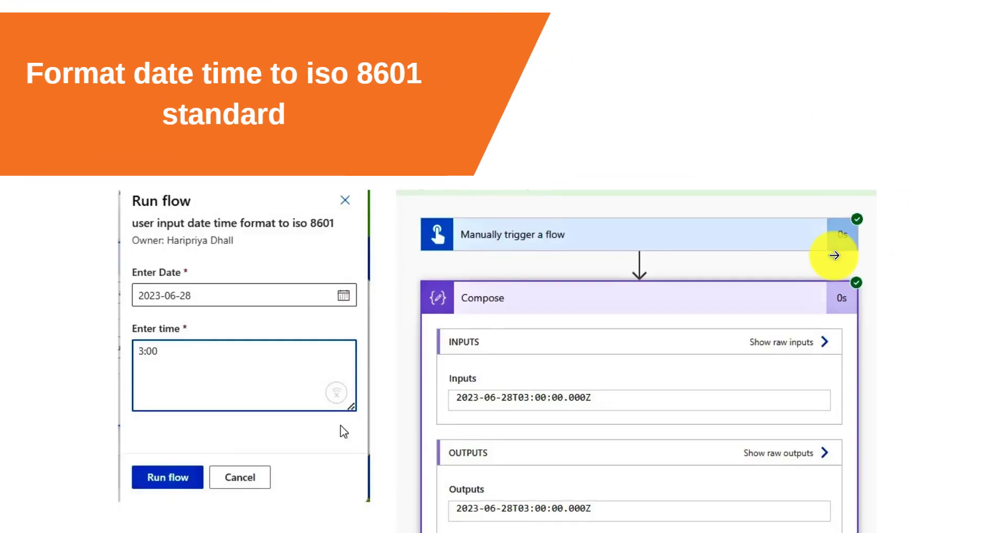
pyautogui.press('super+Tab')
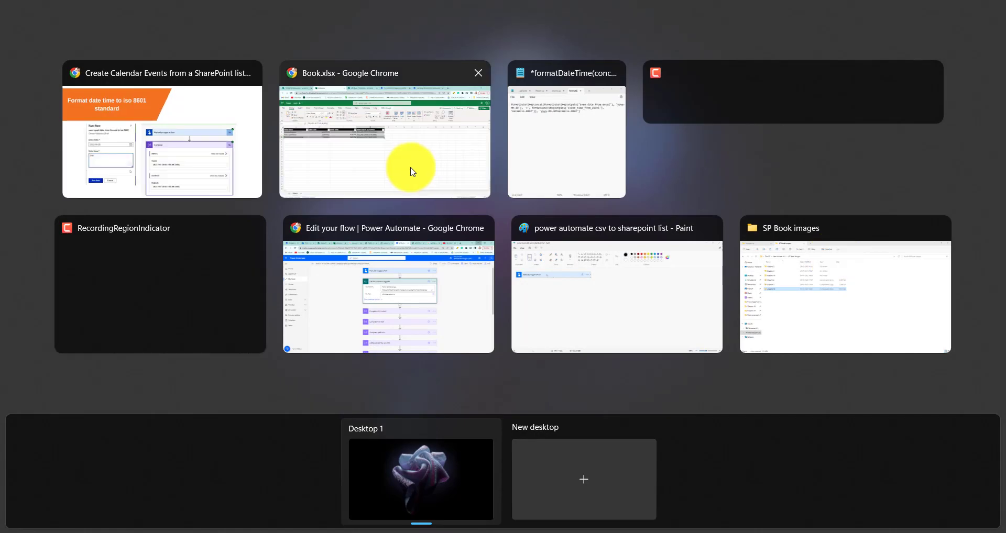
pyautogui.click(414, 172)
pyautogui.hotkey('alt', 'Tab')
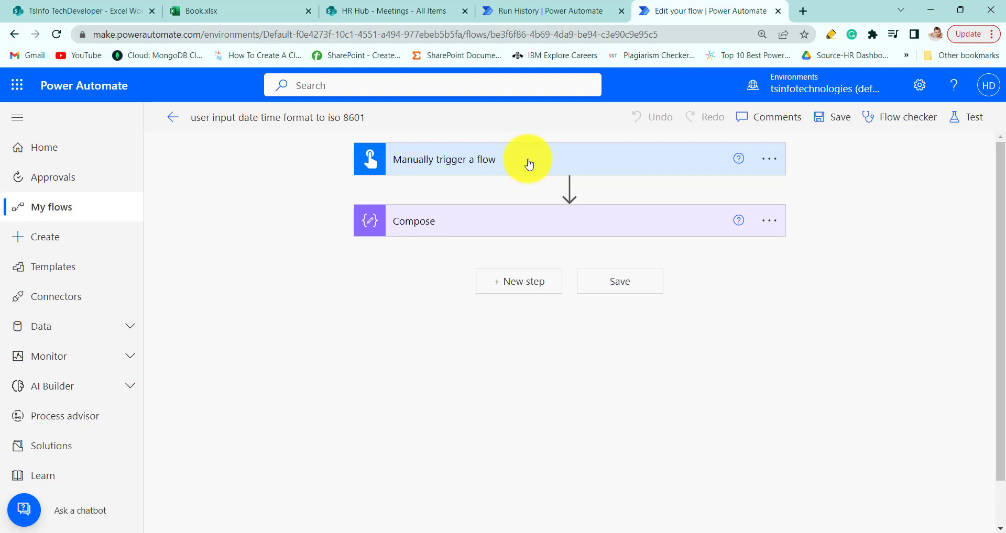
pyautogui.click(532, 167)
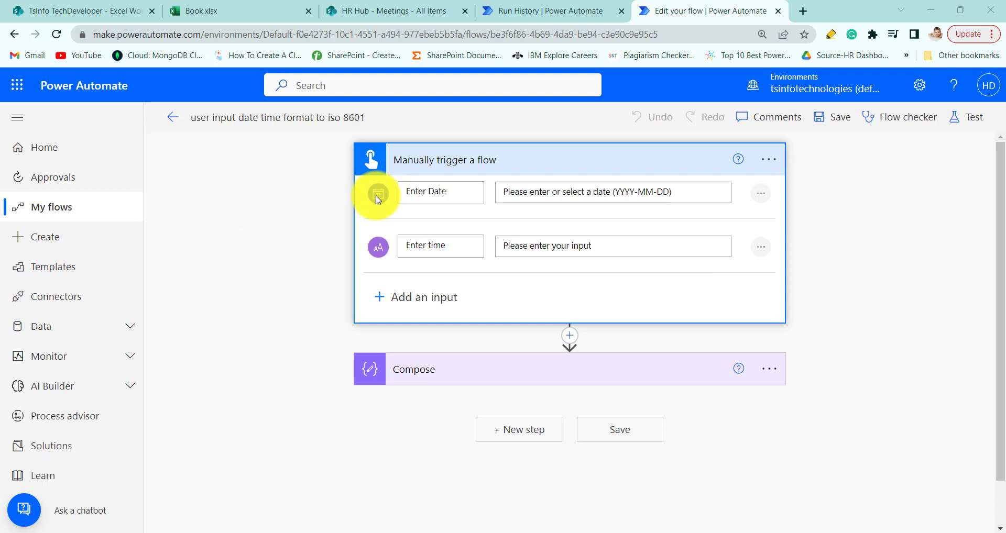
pyautogui.click(396, 296)
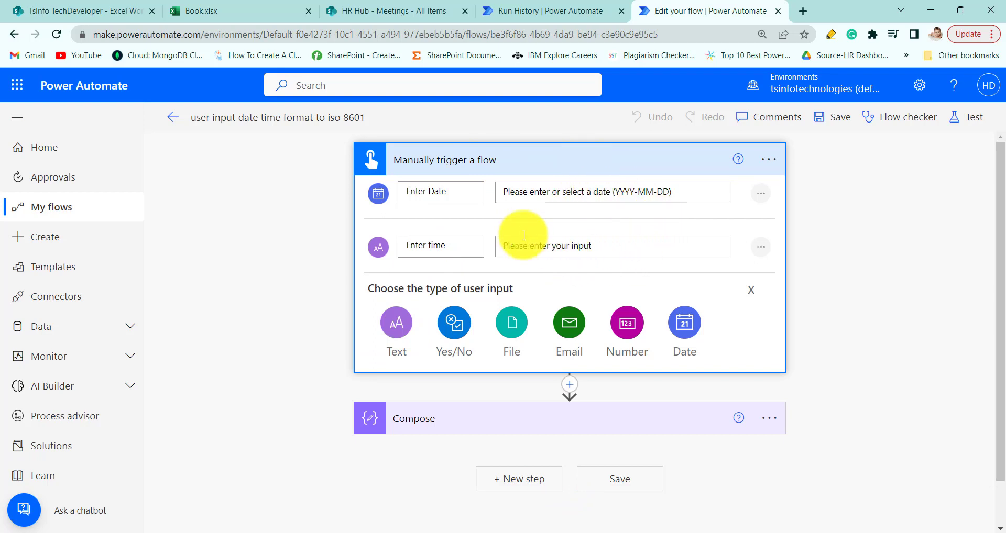
pyautogui.click(571, 167)
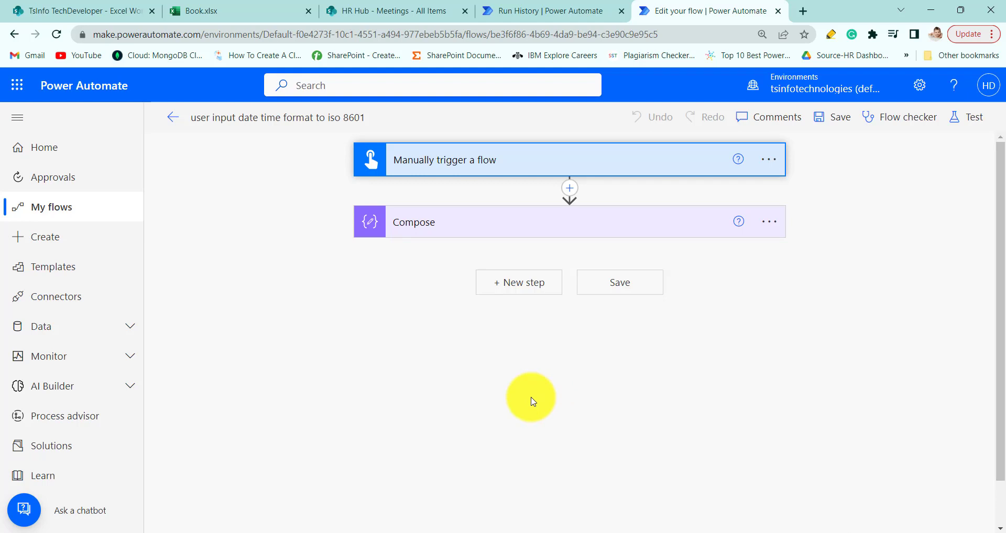
# Open the Compose step's formatDateTime expression and select its entire text.
pyautogui.click(488, 222)
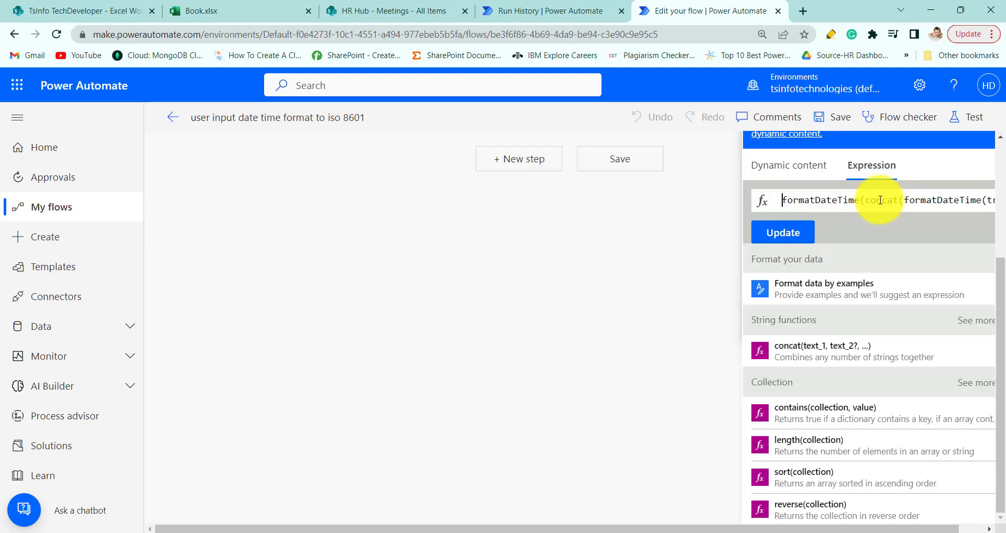
pyautogui.click(796, 200)
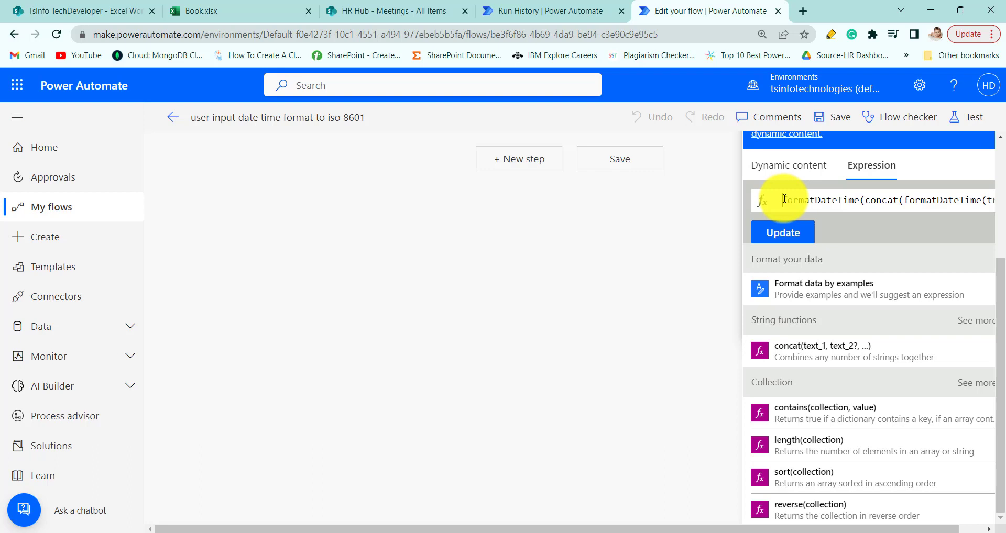
pyautogui.moveTo(785, 199); pyautogui.dragTo(994, 199)
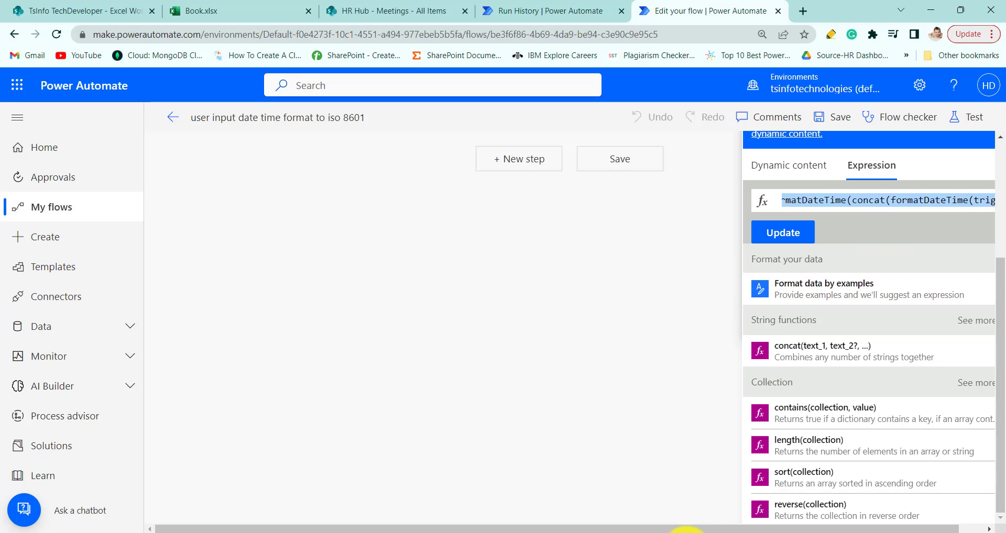
# Paste the trigger-based formatDateTime expression into Notepad below the Excel version, highlighting its date and time parts.
pyautogui.click(685, 531)
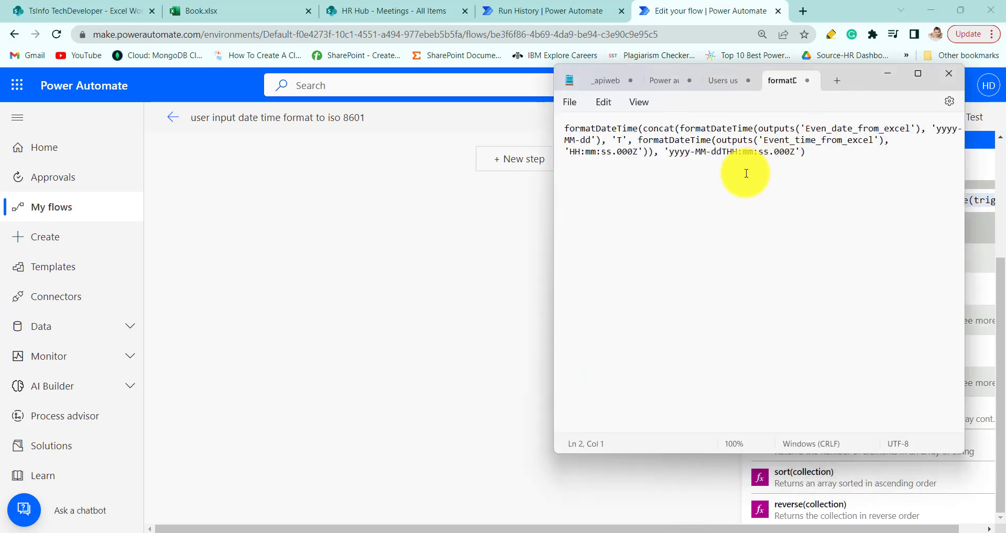
pyautogui.write("formatDateTime(concat(formatDateTime(triggerBody()['date'], 'yyyy-MM-dd'), 'T', formatDateTime(triggerBody()['text'], 'HH:mm:ss.000Z')), 'yyyy-MM-ddTHH:mm:ss.000Z')")
pyautogui.moveTo(680, 198); pyautogui.dragTo(946, 194)
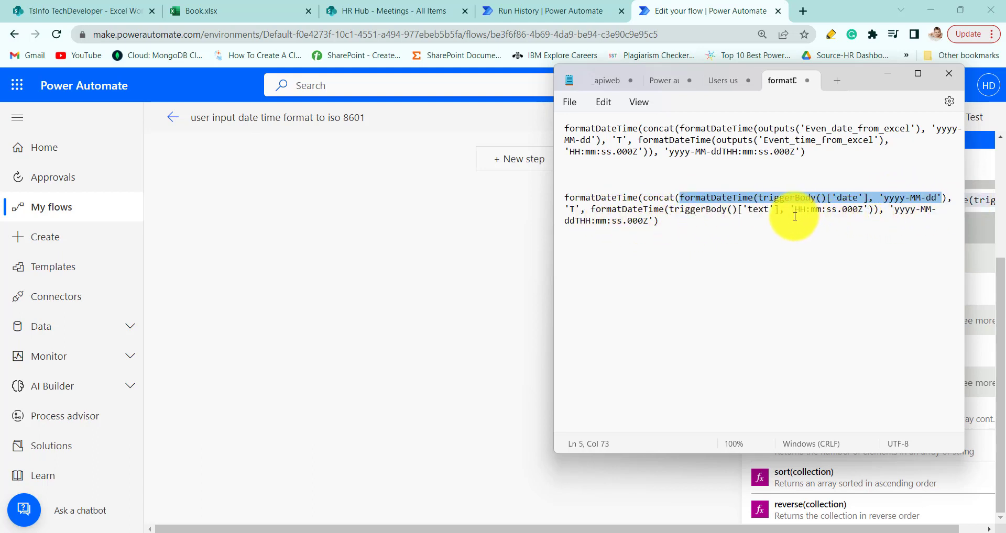
pyautogui.moveTo(796, 209); pyautogui.dragTo(857, 210)
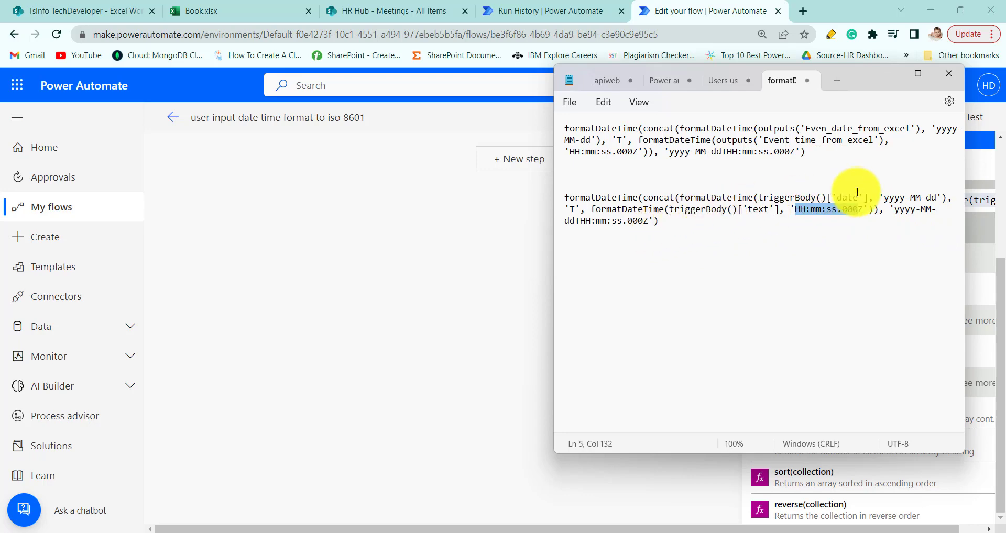
# Apply the formatDateTime expression to the Compose inputs, save the flow, and bring up testing options.
pyautogui.click(890, 80)
pyautogui.scroll(4, 733, 252)
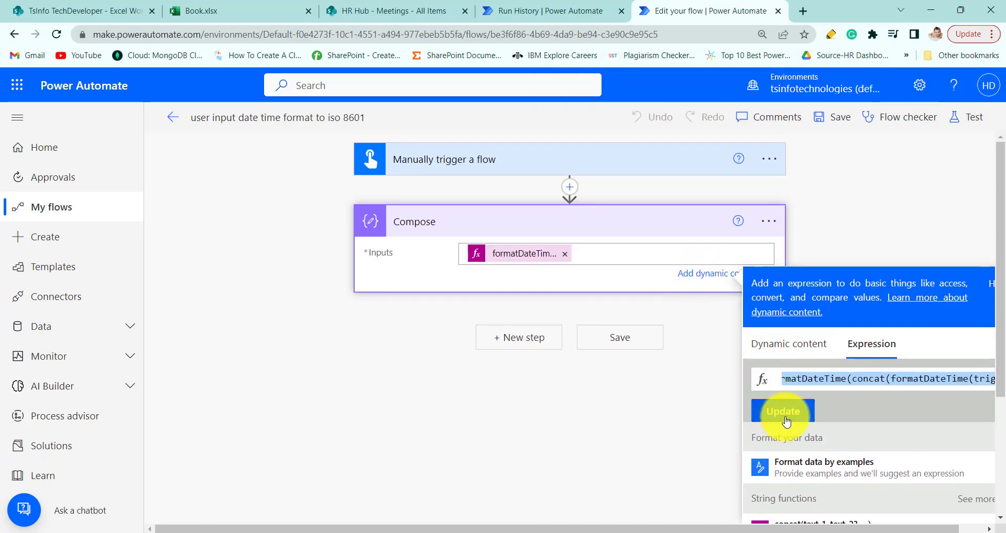
pyautogui.click(786, 421)
pyautogui.click(834, 117)
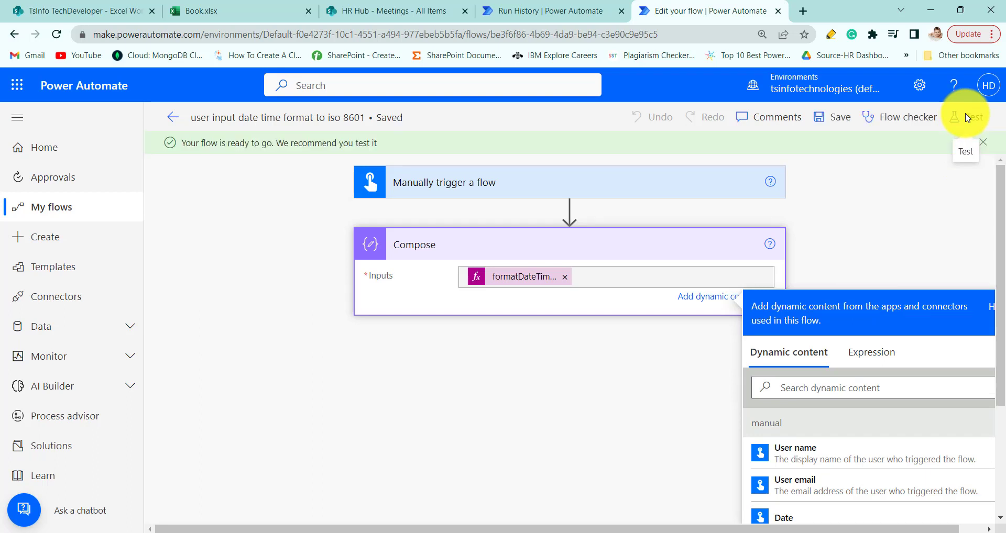
pyautogui.click(966, 117)
# Run a manual test with date 11 July 2023 and time 4:30.
pyautogui.click(780, 156)
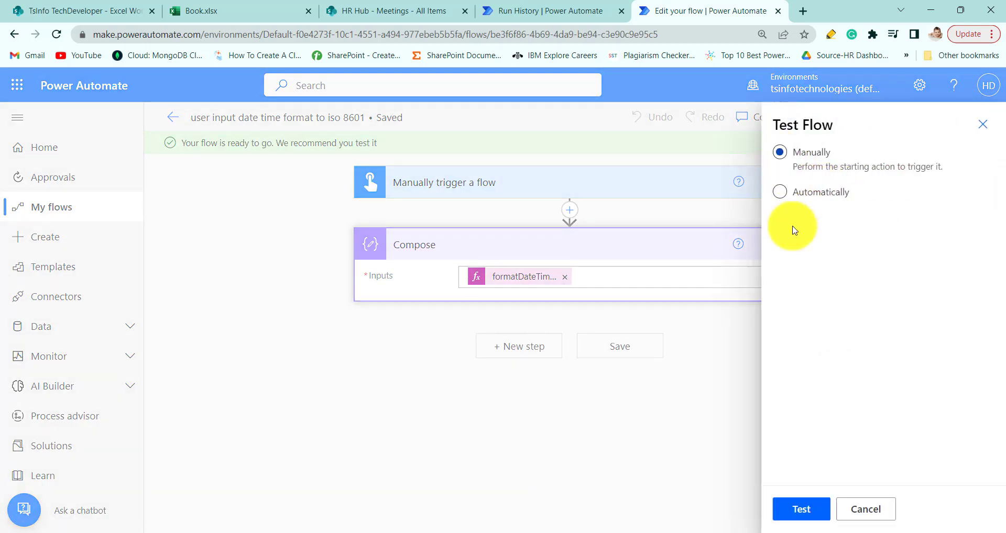
pyautogui.click(792, 507)
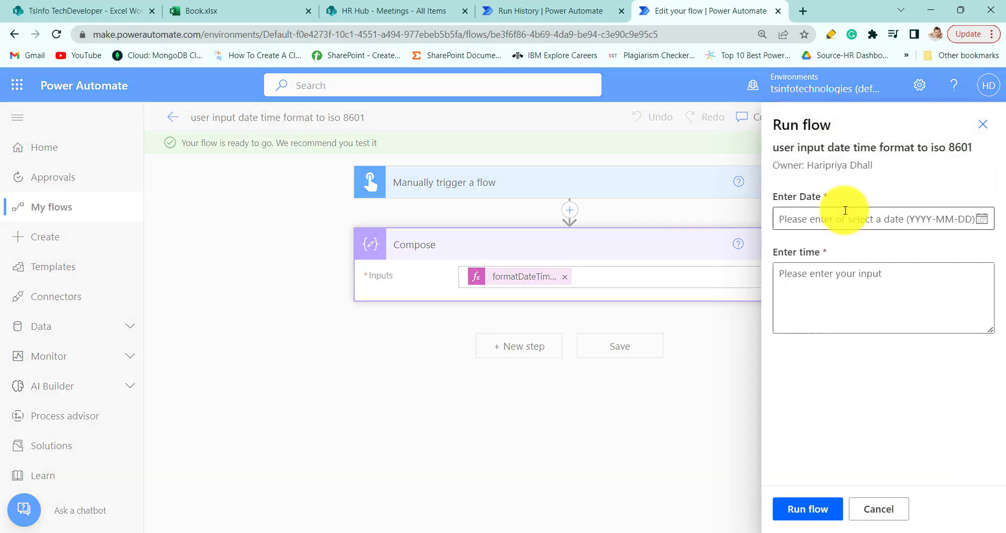
pyautogui.click(836, 225)
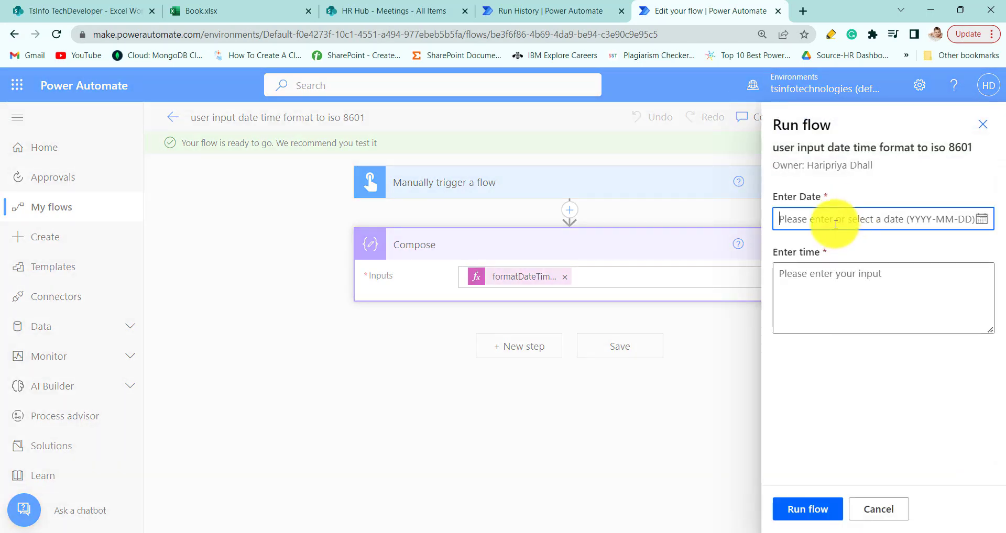
pyautogui.click(982, 219)
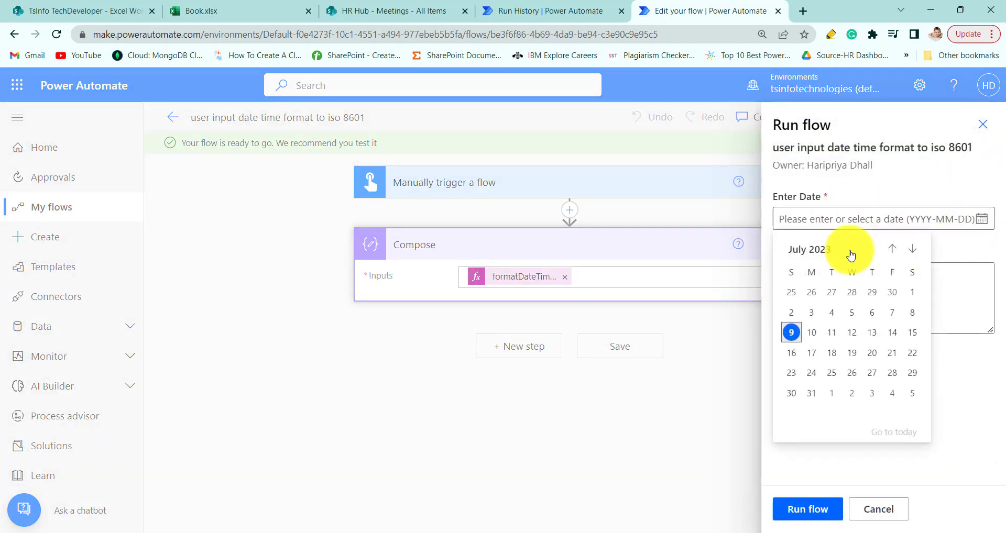
pyautogui.click(835, 336)
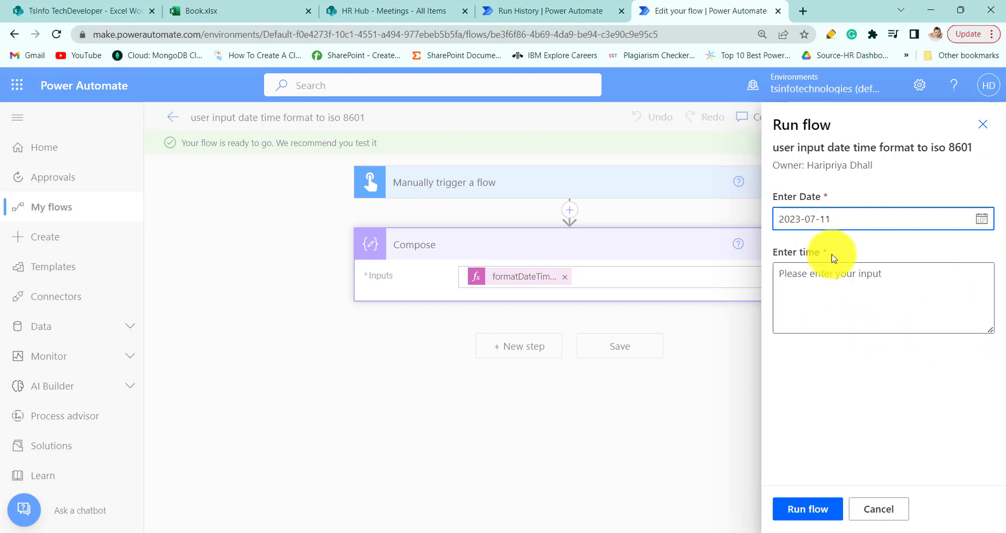
pyautogui.click(832, 282)
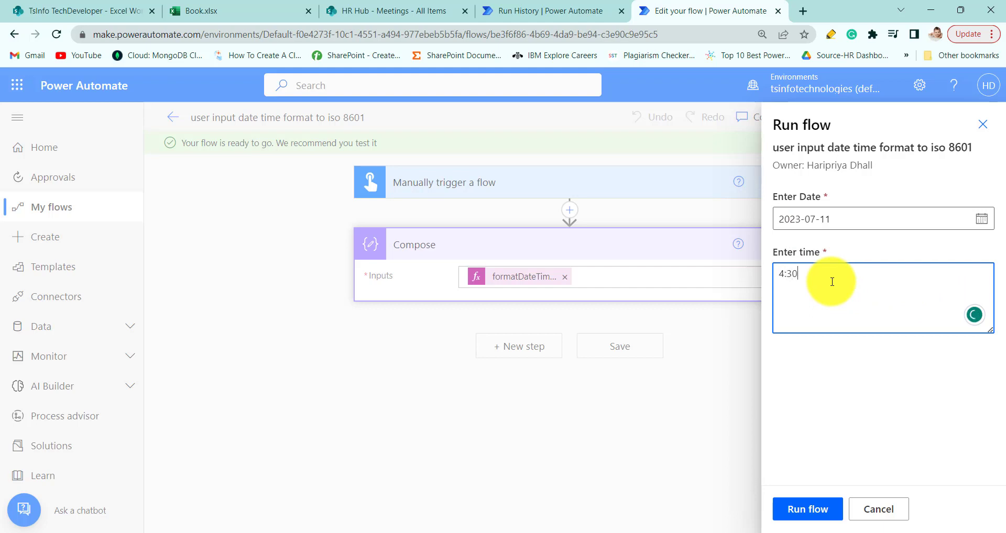
pyautogui.click(797, 509)
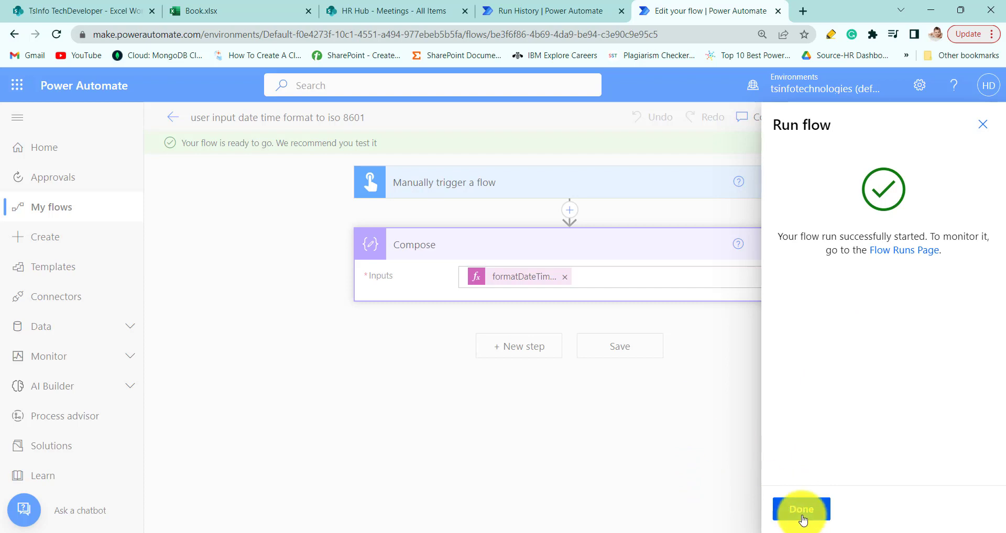
# Open the succeeded run and verify Compose outputs 2023-07-11T04:30:00.000Z.
pyautogui.click(801, 515)
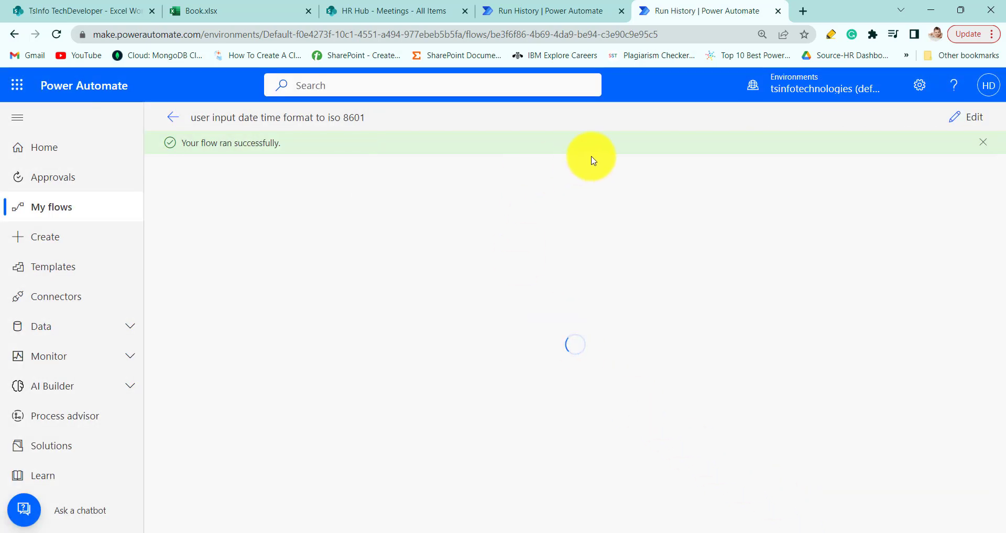
pyautogui.click(530, 273)
pyautogui.scroll(-2, 512, 377)
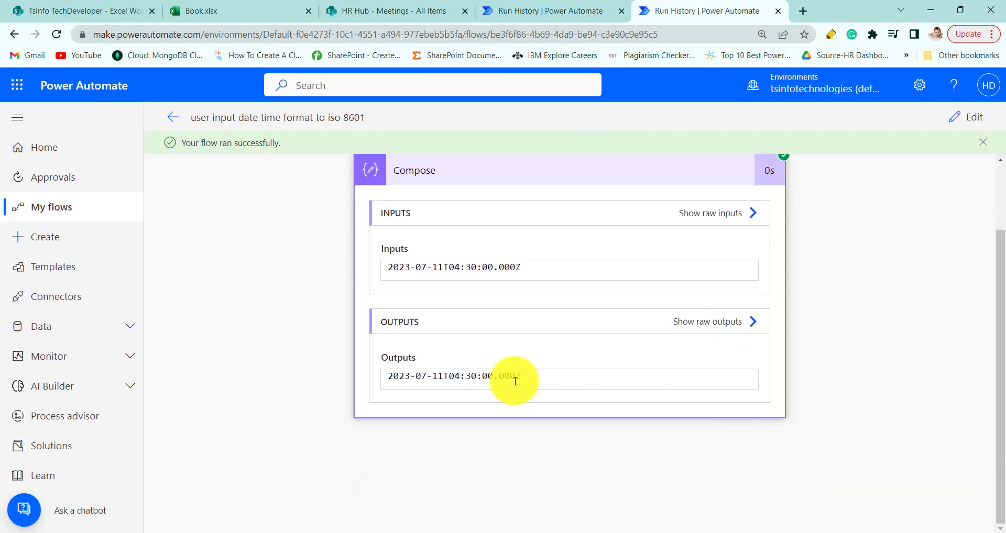
pyautogui.moveTo(449, 377); pyautogui.dragTo(388, 376)
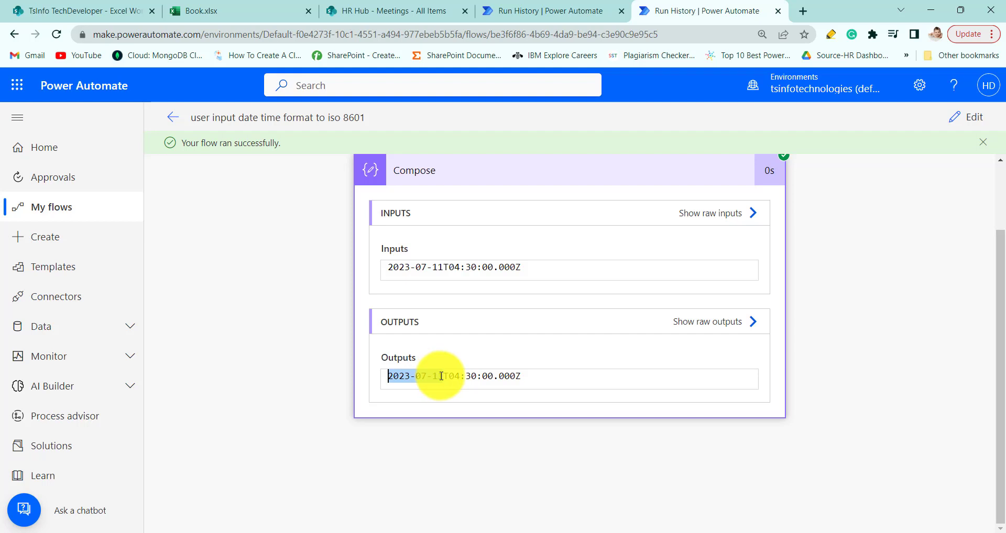